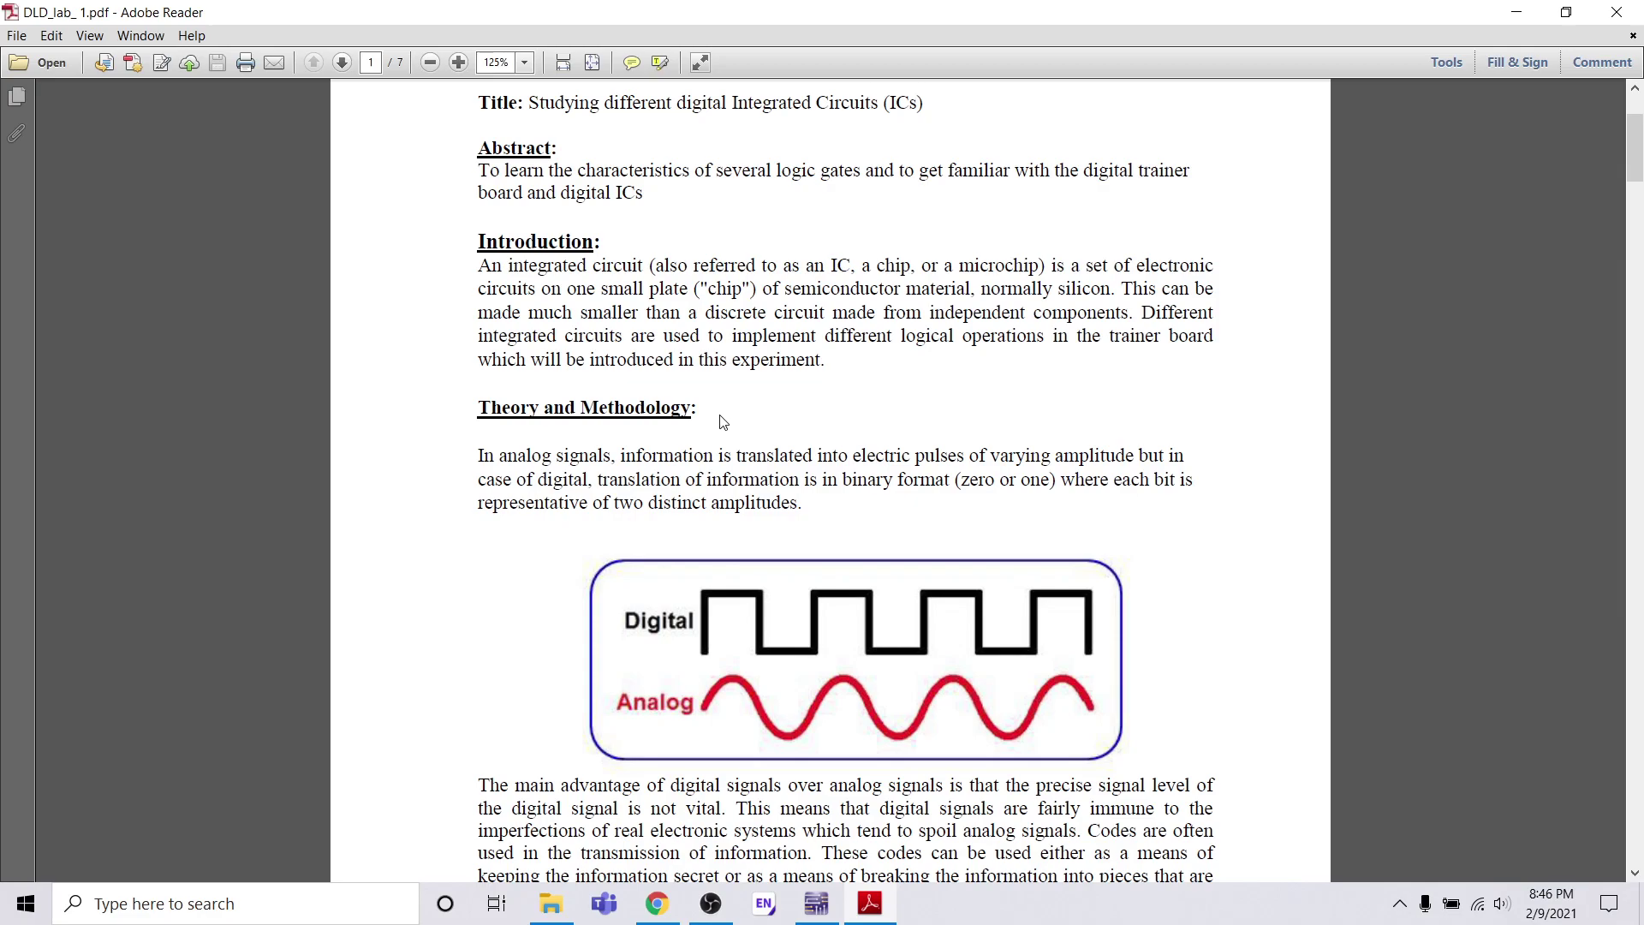
# In the lab PDF, highlight the sentence listing the seven basic logic gates
pyautogui.click(816, 903)
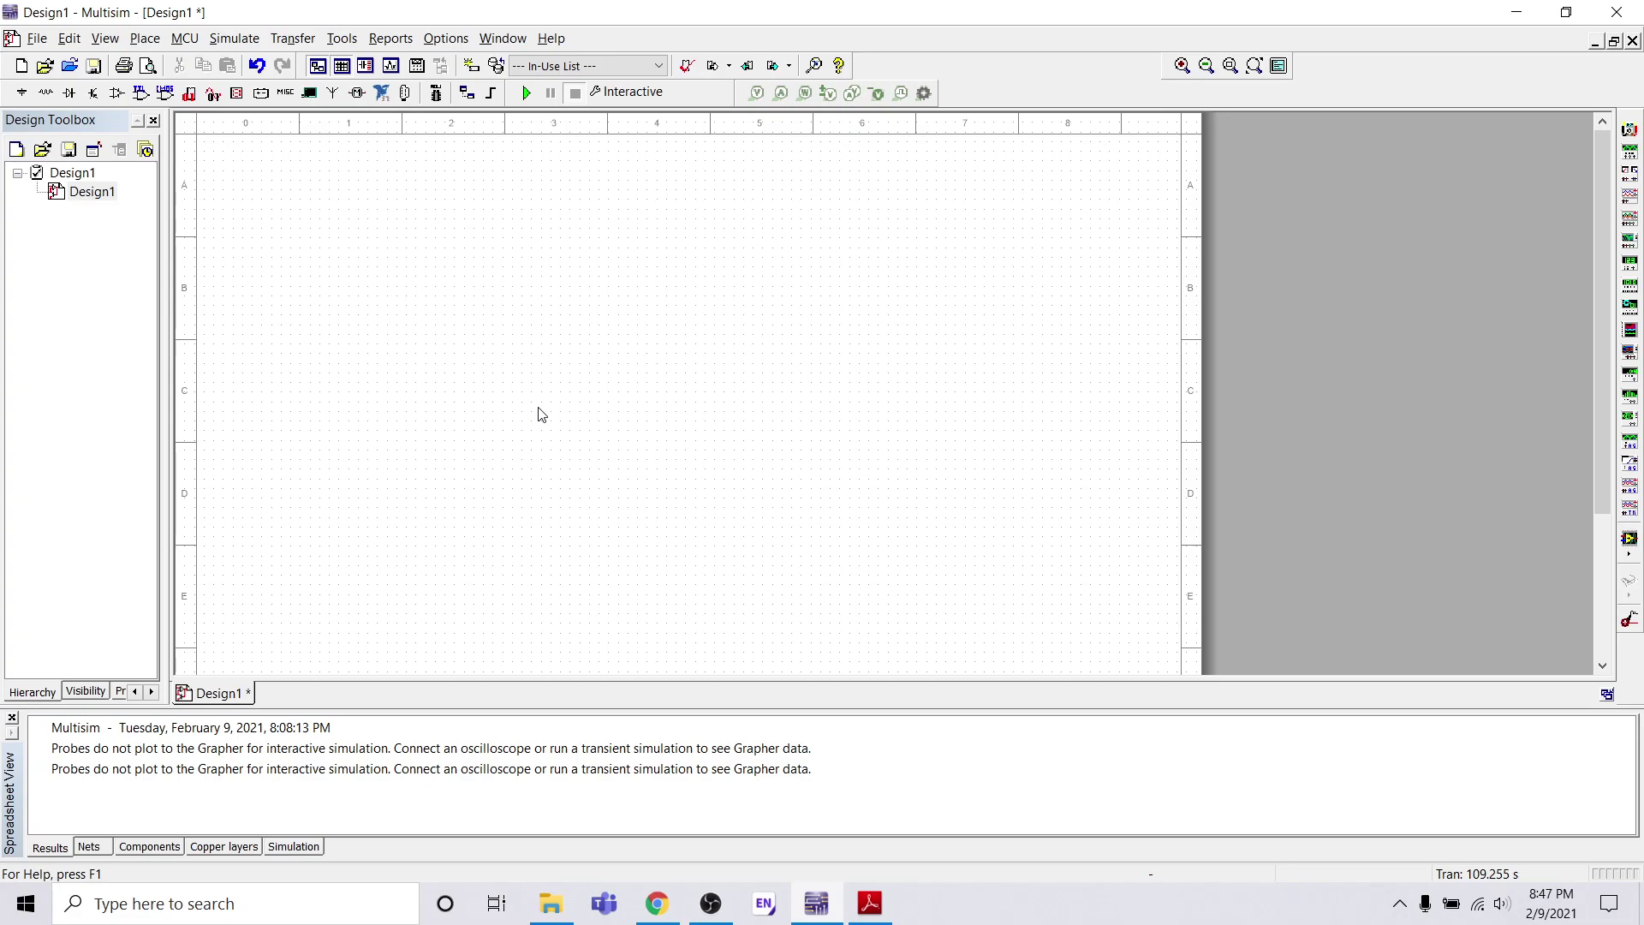
pyautogui.click(886, 905)
pyautogui.scroll(-10, 672, 520)
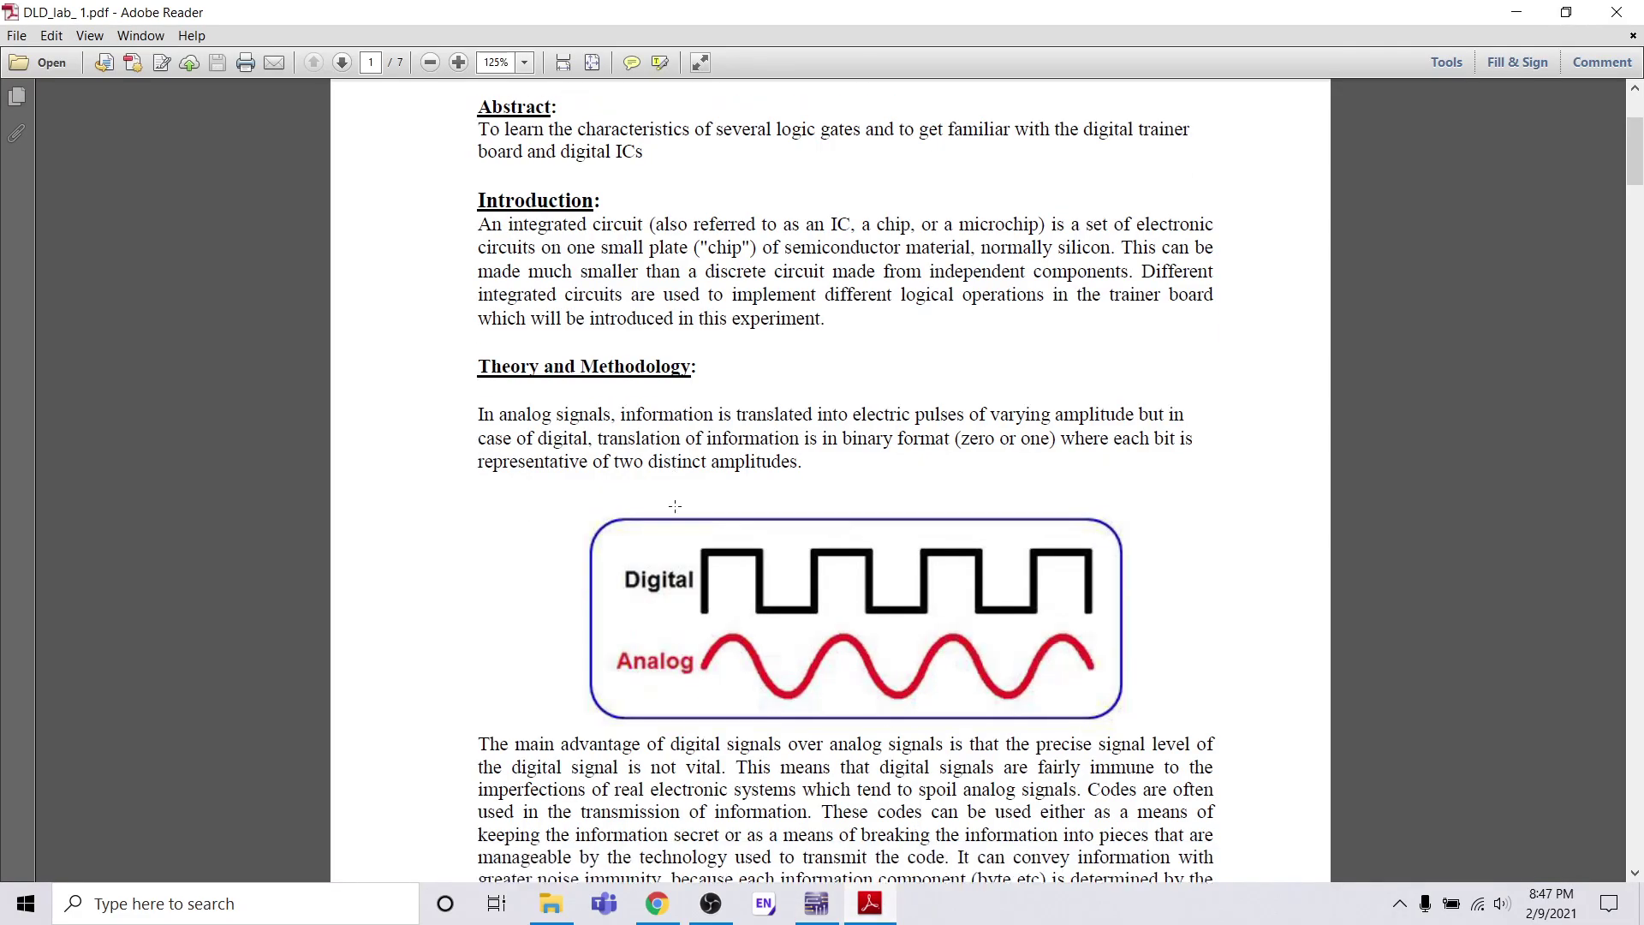
pyautogui.scroll(-8, 672, 521)
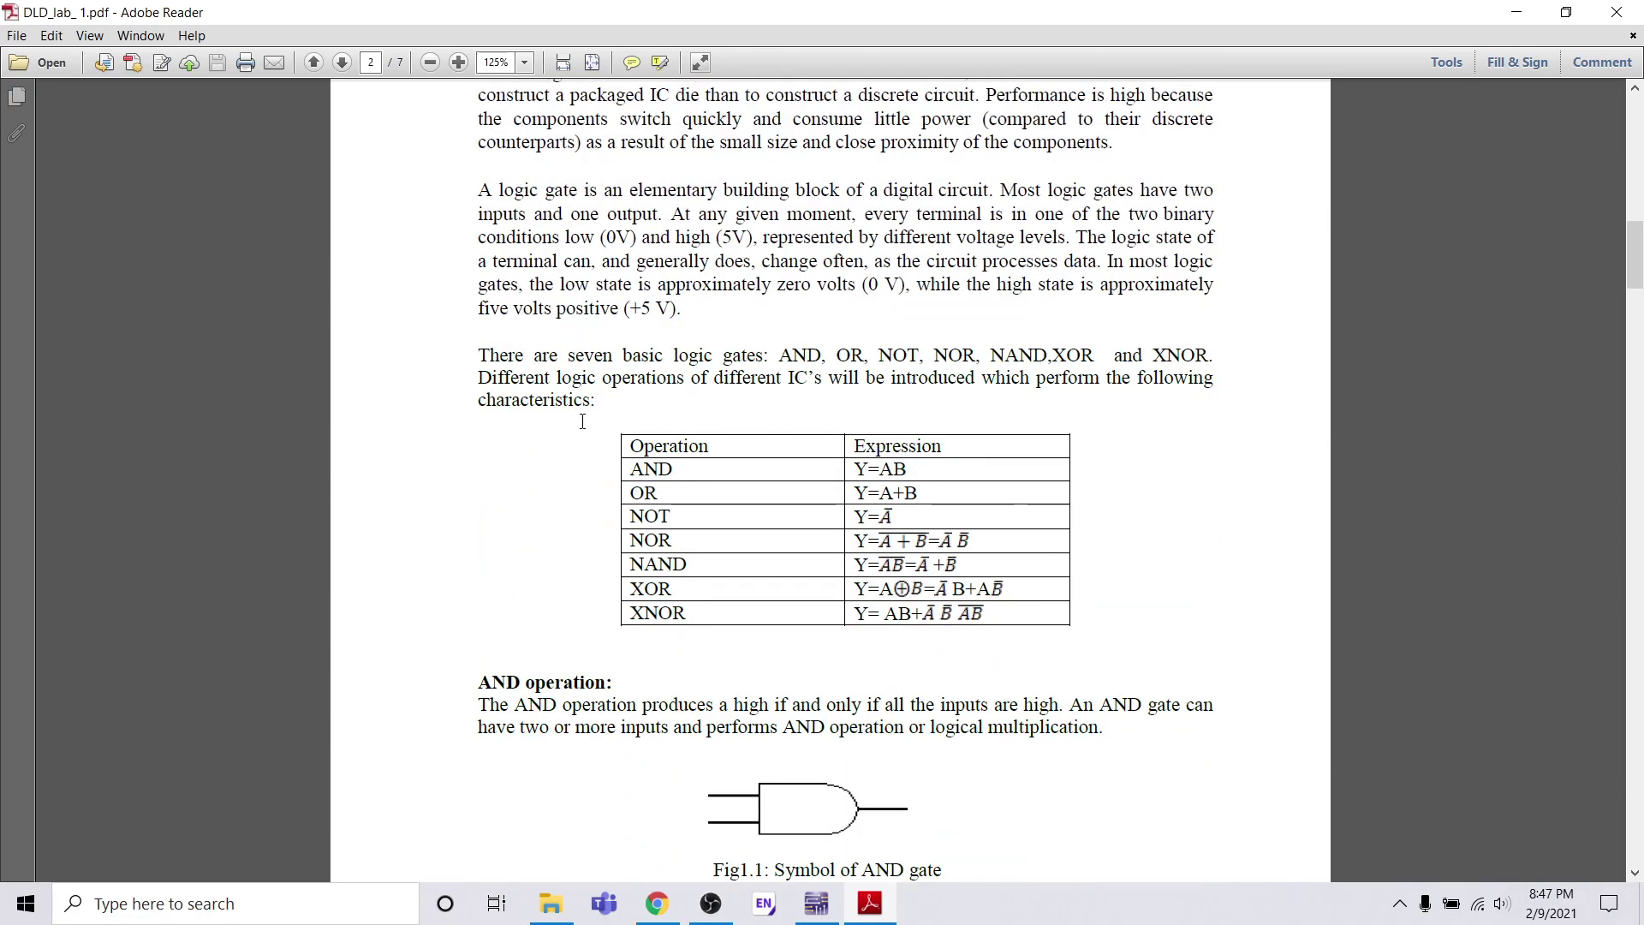
pyautogui.moveTo(491, 351); pyautogui.dragTo(1200, 363)
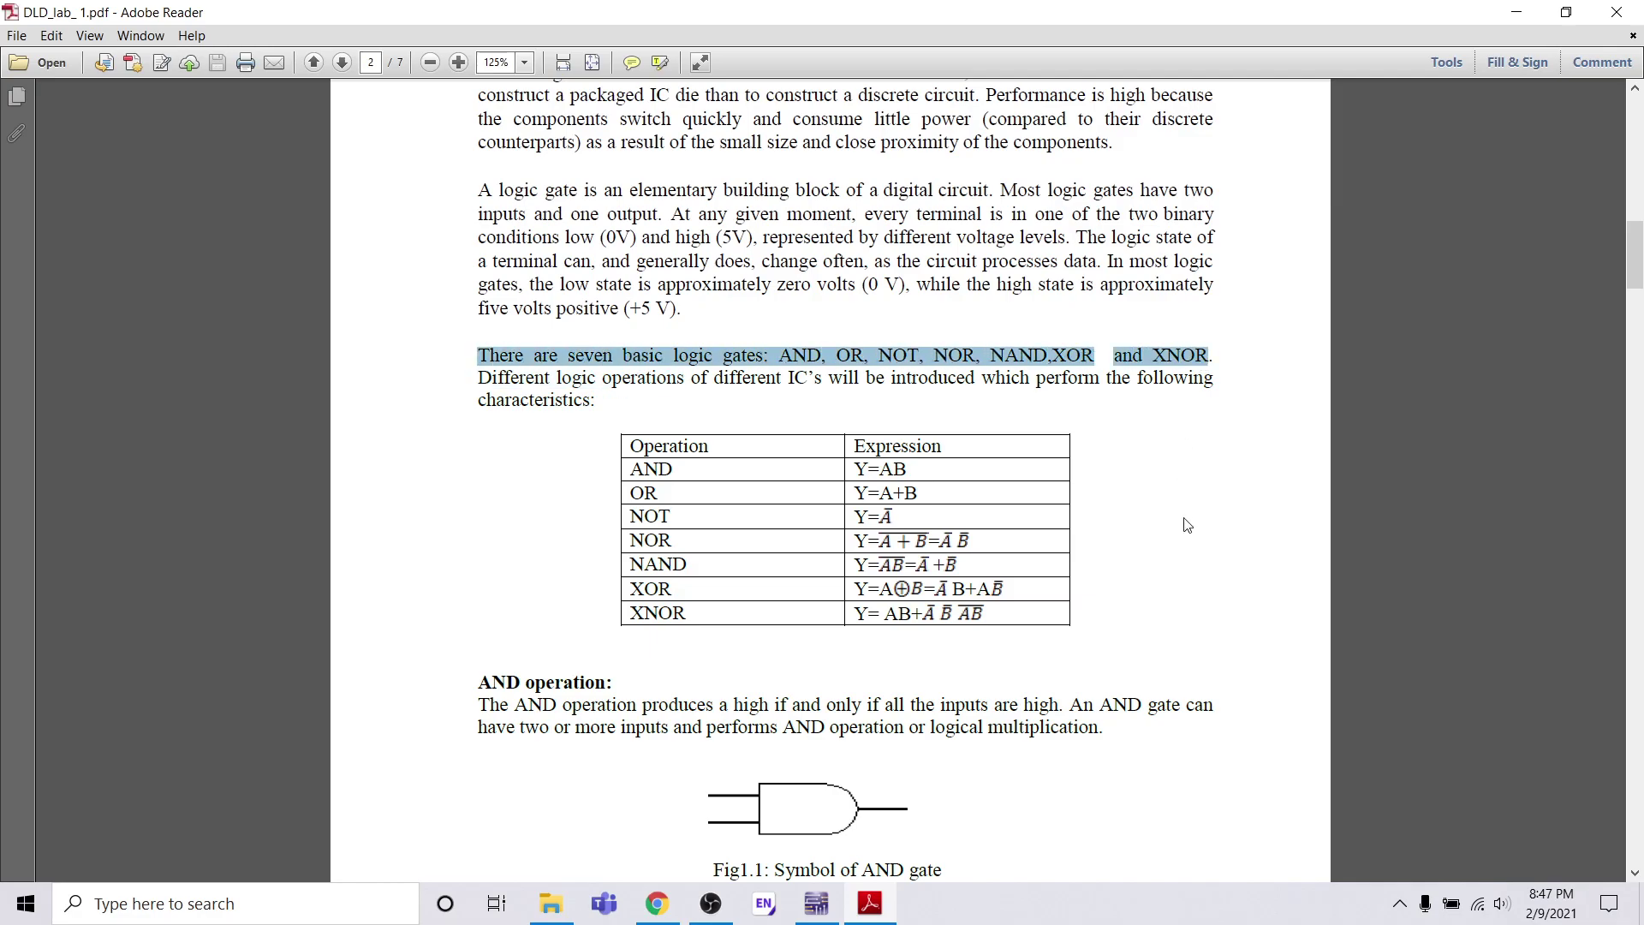
pyautogui.click(1115, 485)
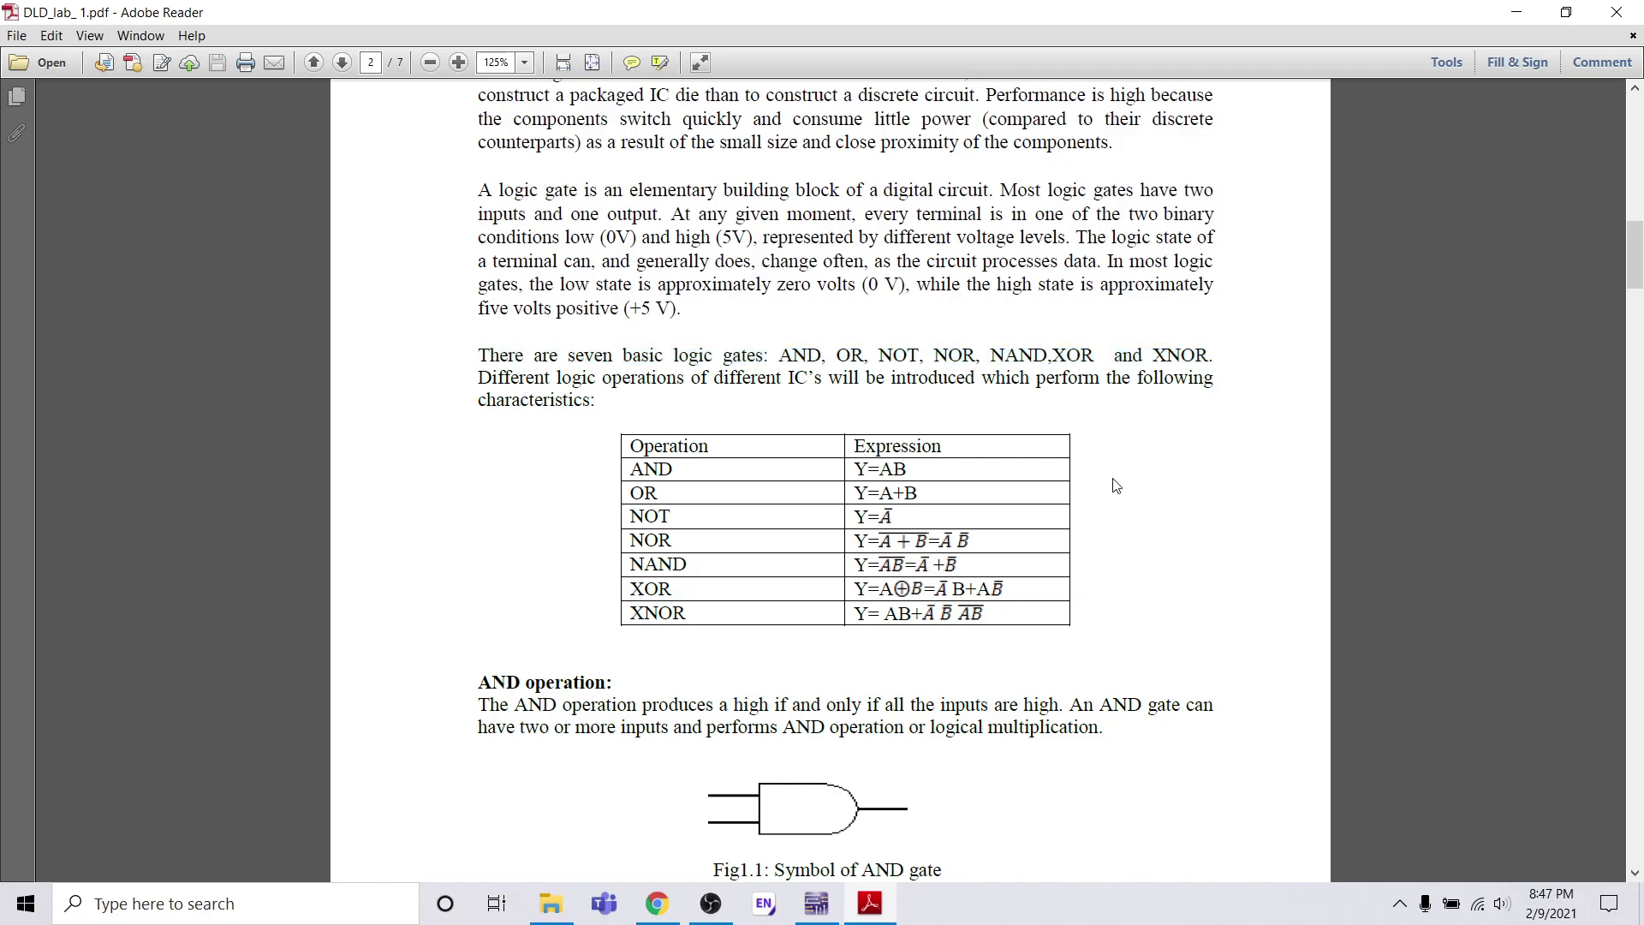
# Scroll to the AND gate section, highlight the IC-74HC08N heading, and return to Multisim
pyautogui.scroll(-3, 645, 491)
pyautogui.scroll(-9, 644, 491)
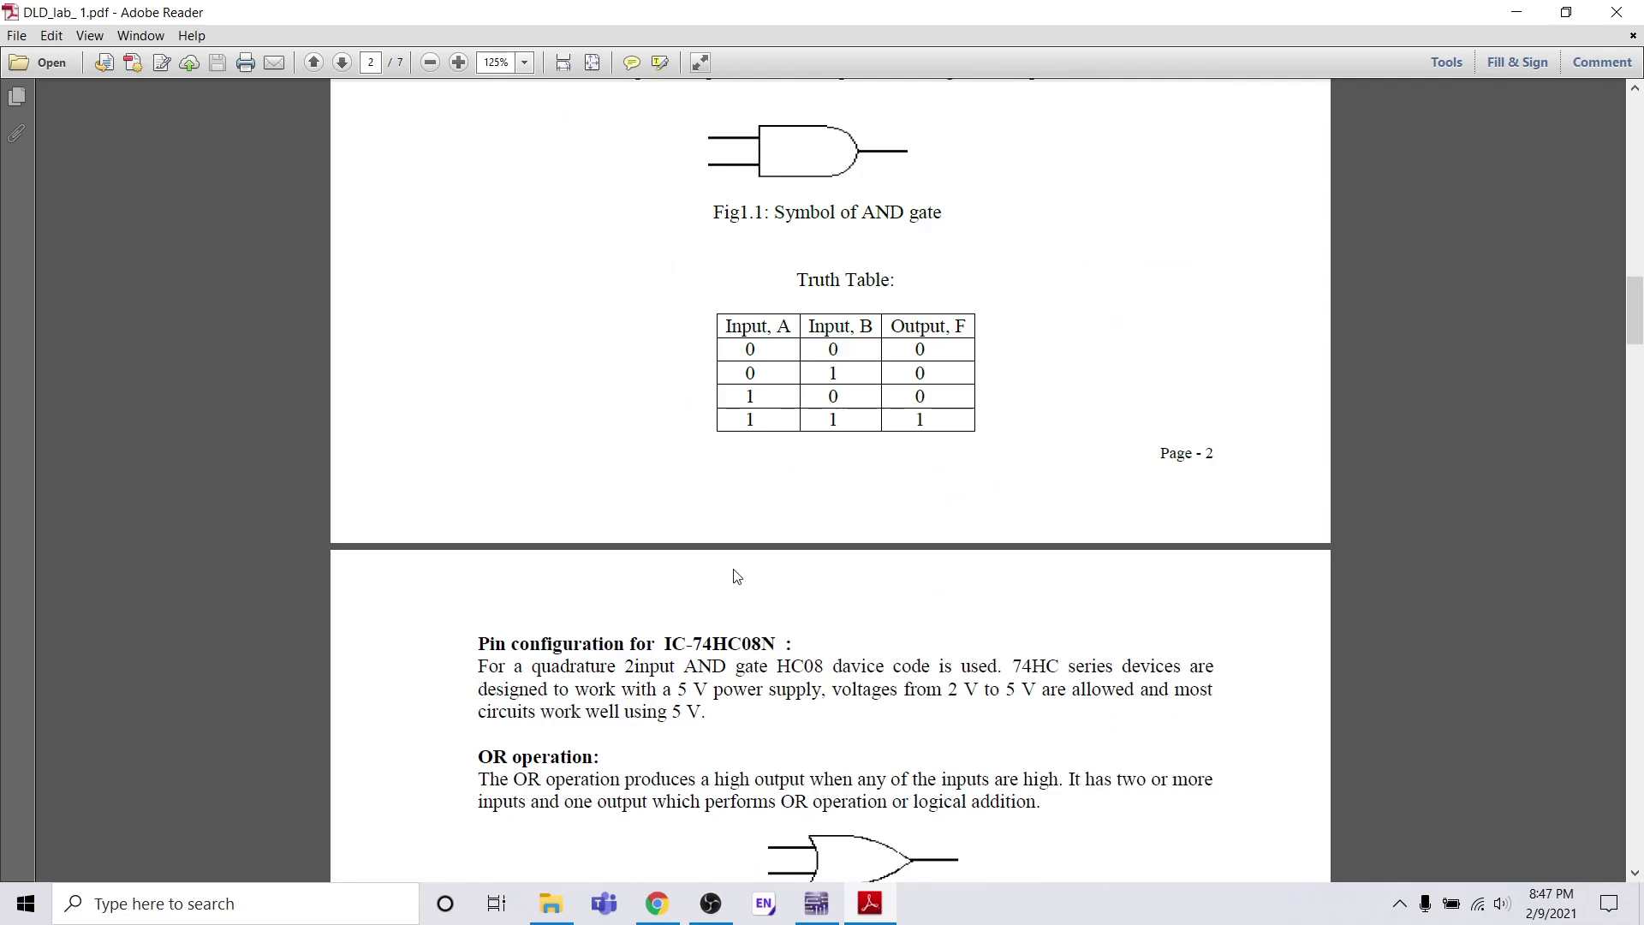
pyautogui.scroll(-4, 736, 576)
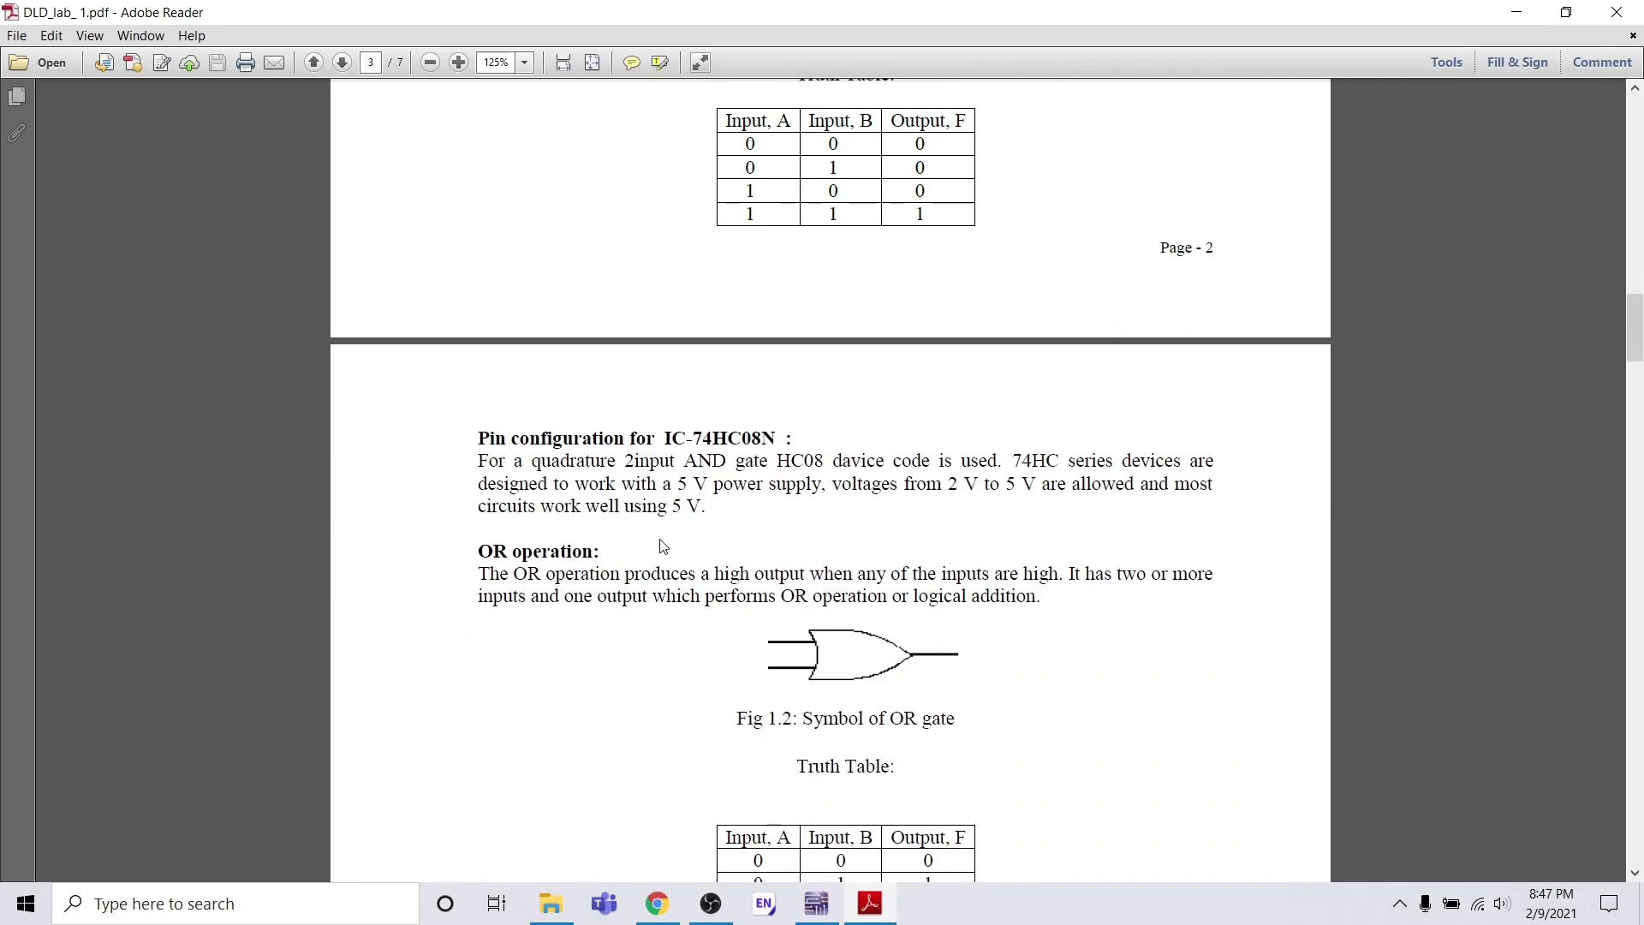
pyautogui.scroll(9, 661, 545)
pyautogui.scroll(-4, 661, 546)
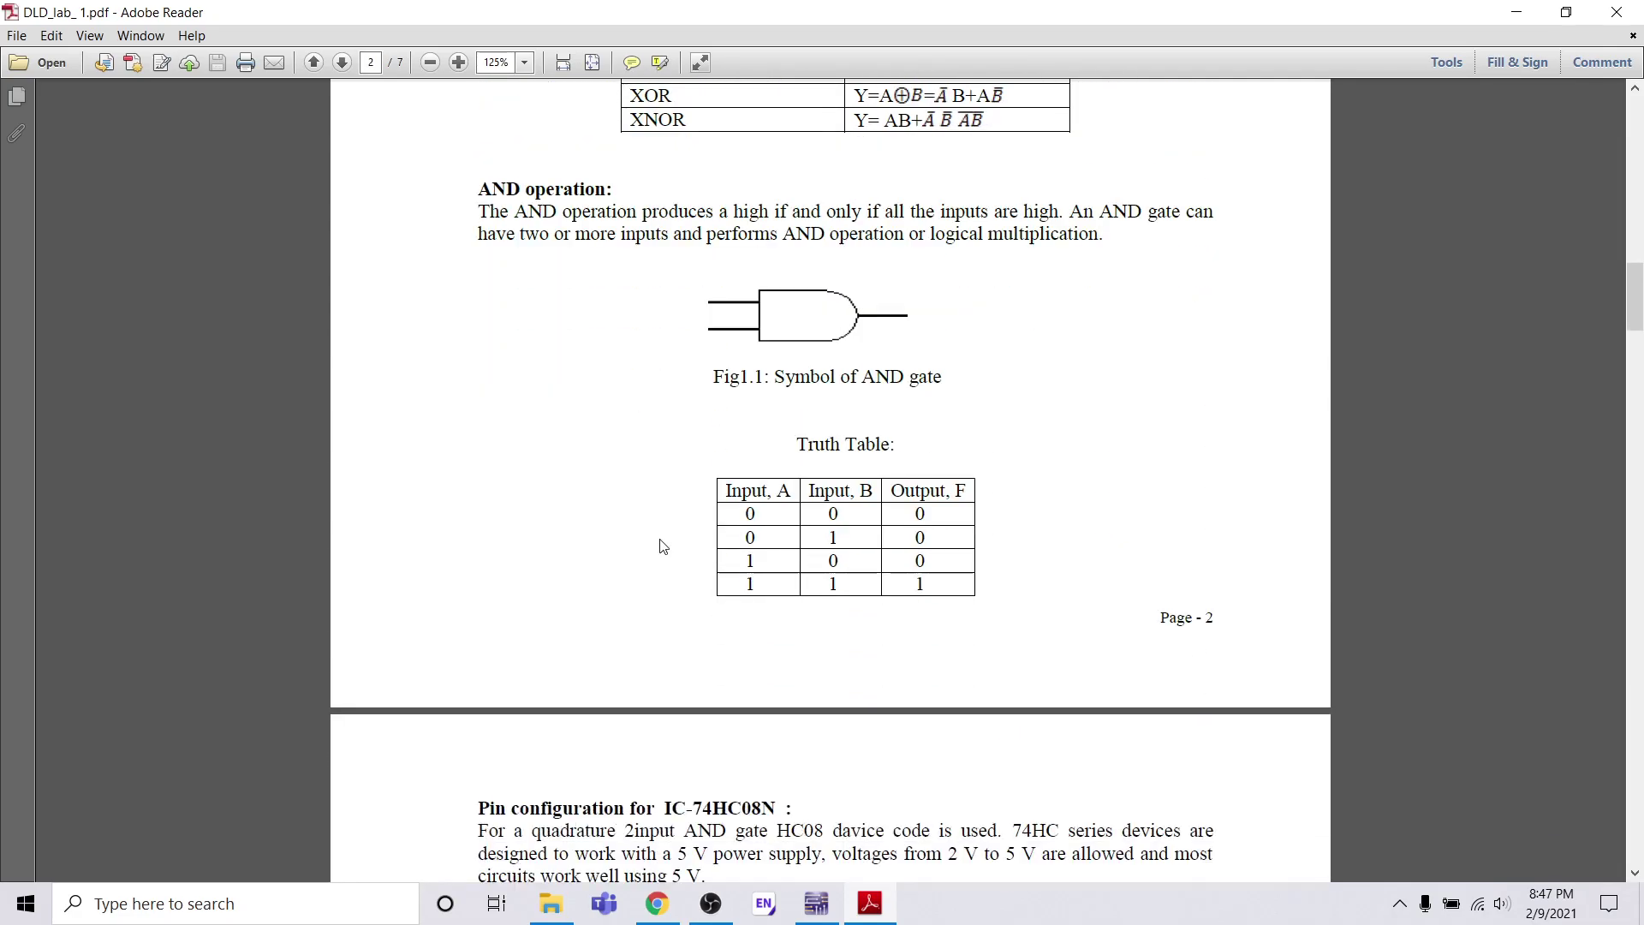
pyautogui.scroll(-2, 692, 615)
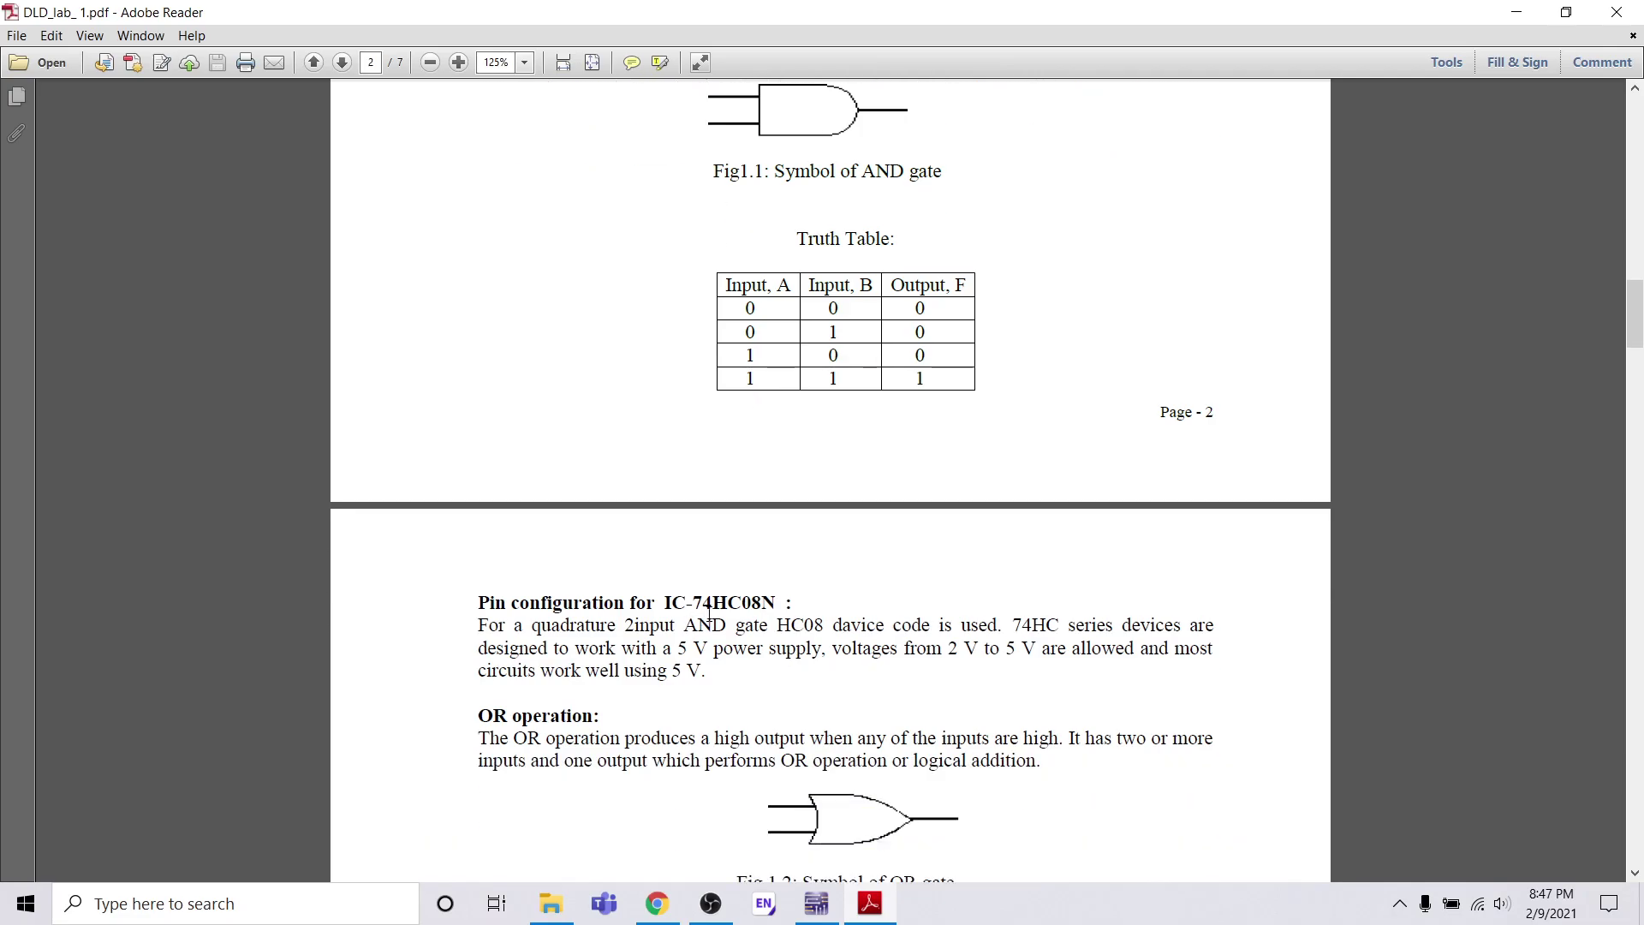
pyautogui.moveTo(703, 600); pyautogui.dragTo(777, 602)
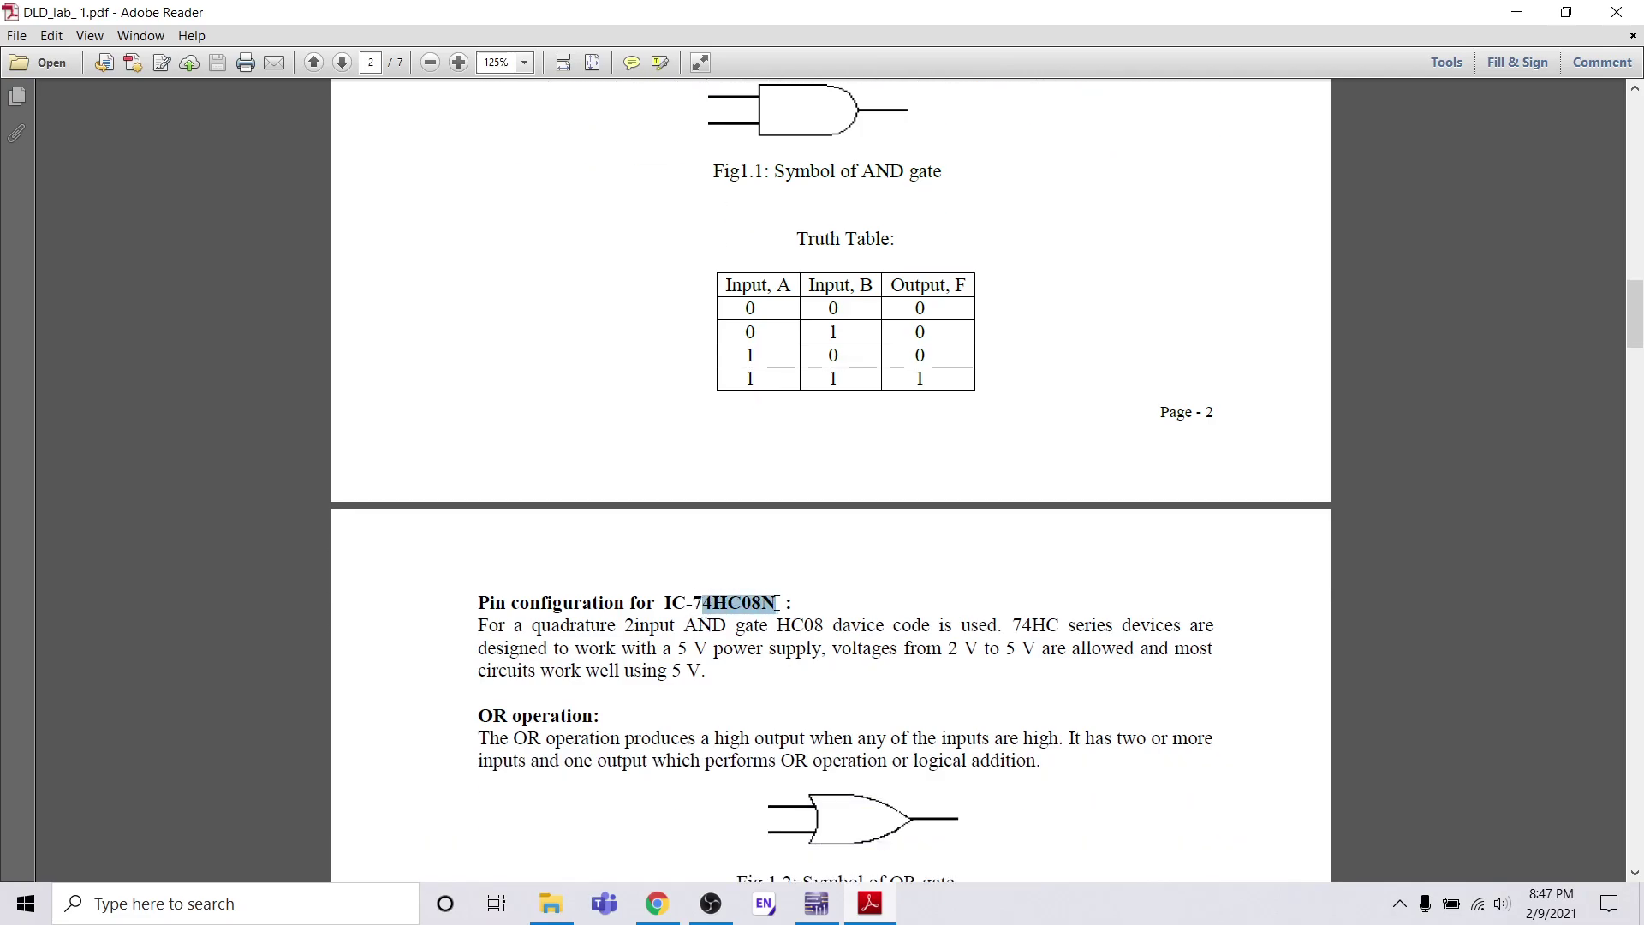
pyautogui.click(712, 604)
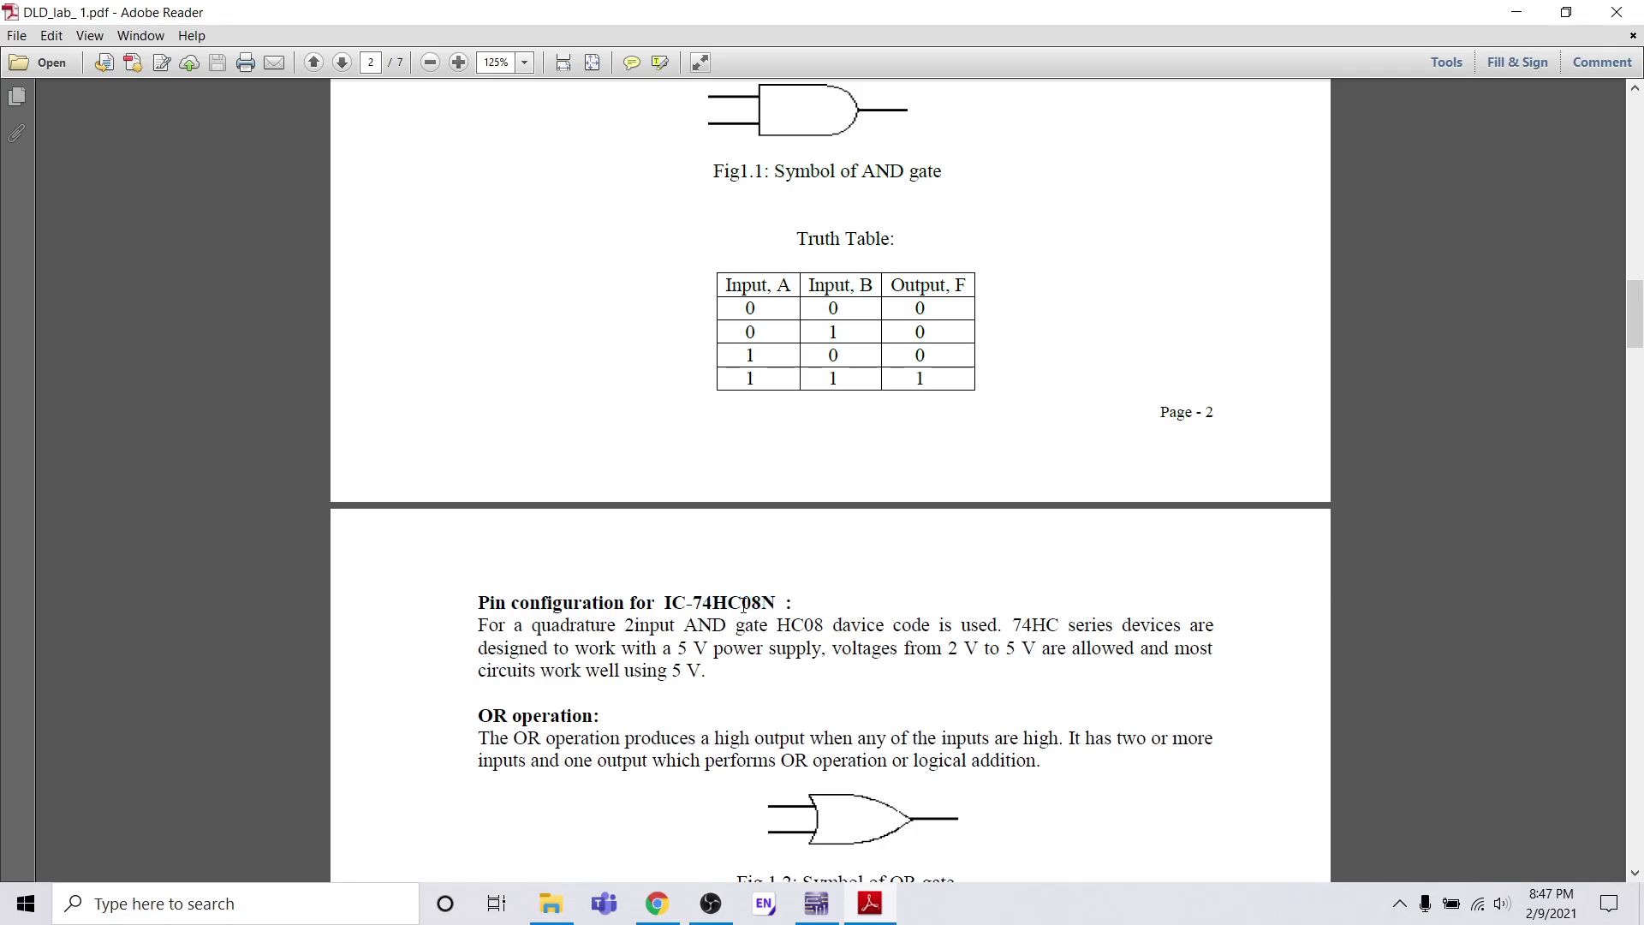
pyautogui.moveTo(743, 603); pyautogui.dragTo(713, 602)
pyautogui.moveTo(760, 604); pyautogui.dragTo(702, 602)
pyautogui.moveTo(703, 602); pyautogui.dragTo(762, 598)
pyautogui.click(816, 903)
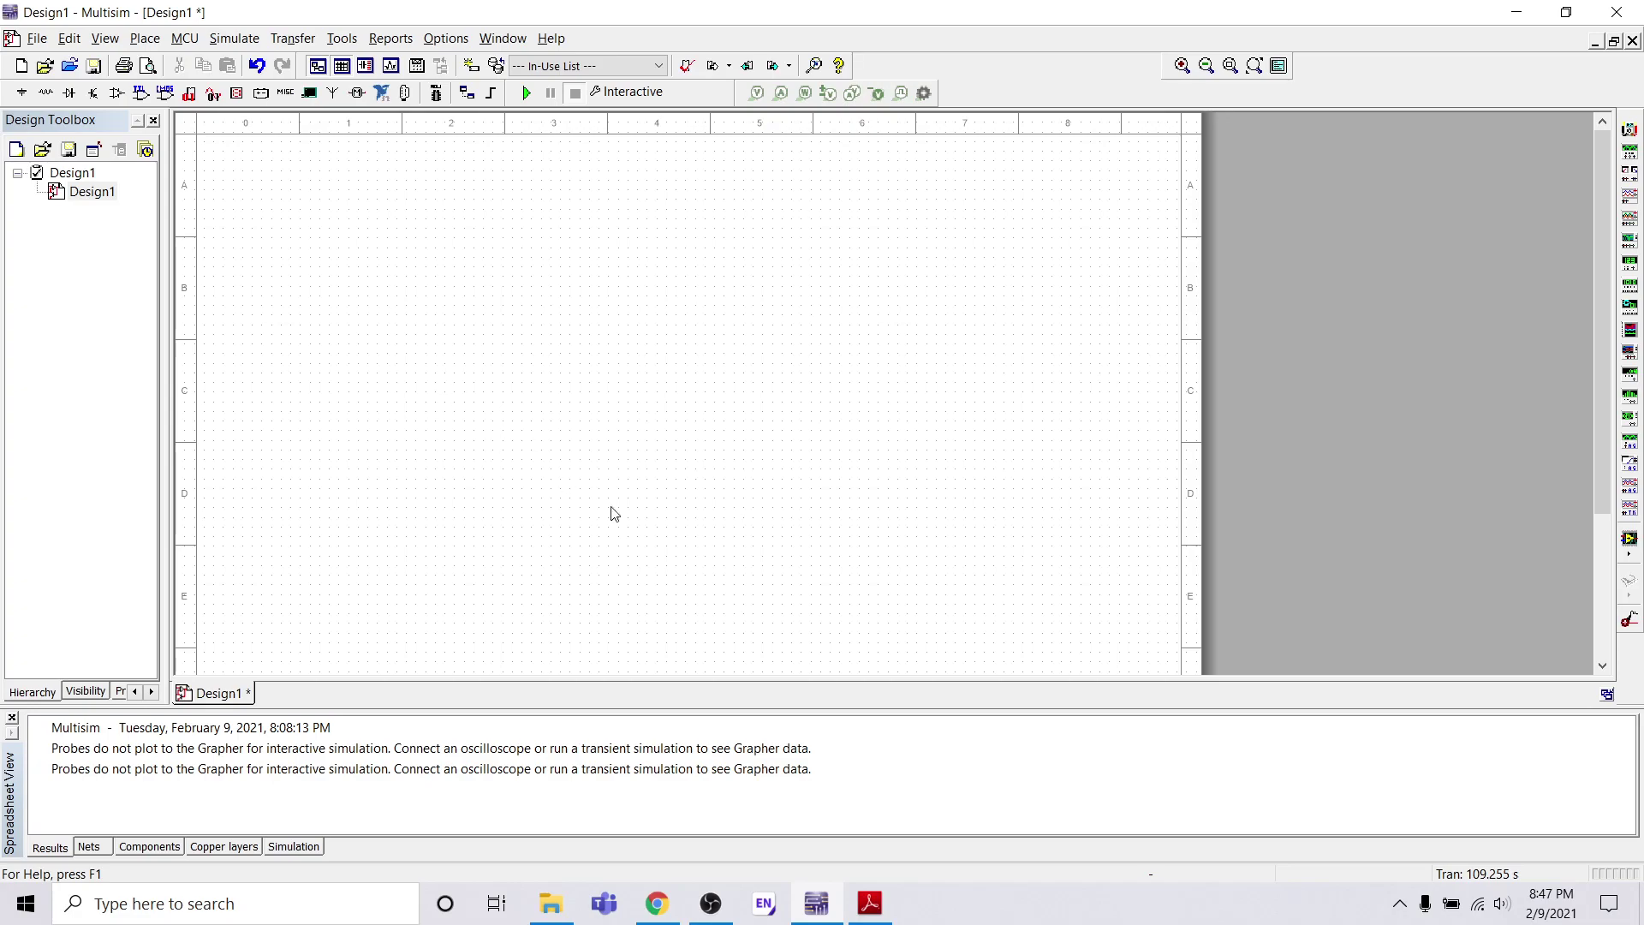
pyautogui.click(878, 899)
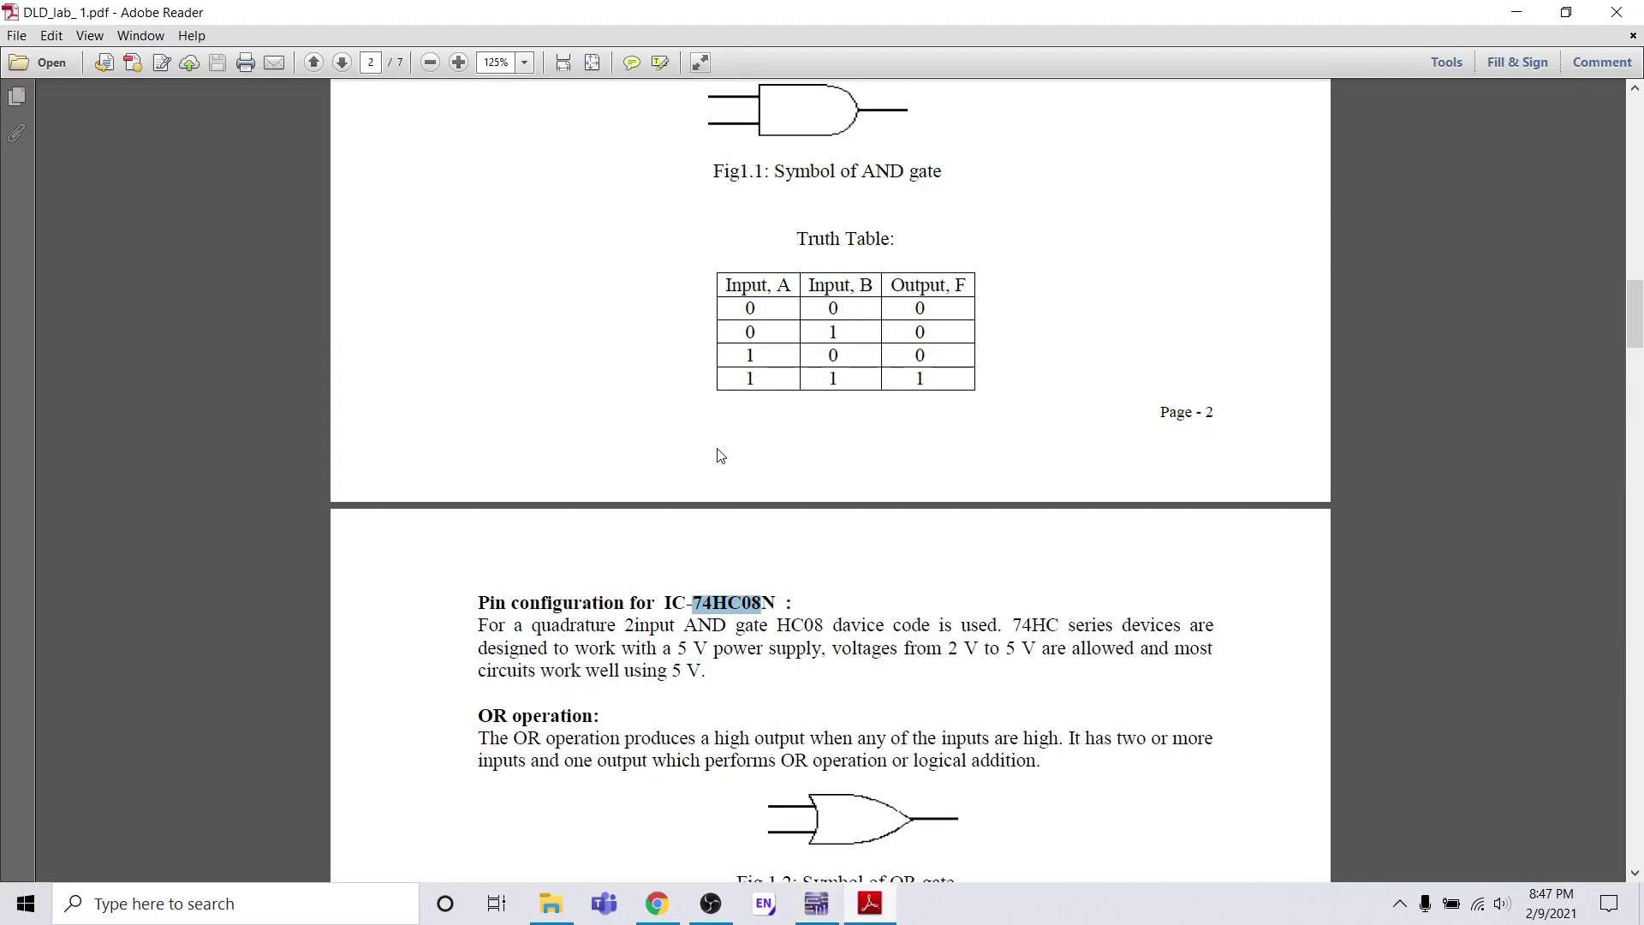
pyautogui.scroll(-10, 719, 462)
pyautogui.scroll(-15, 719, 467)
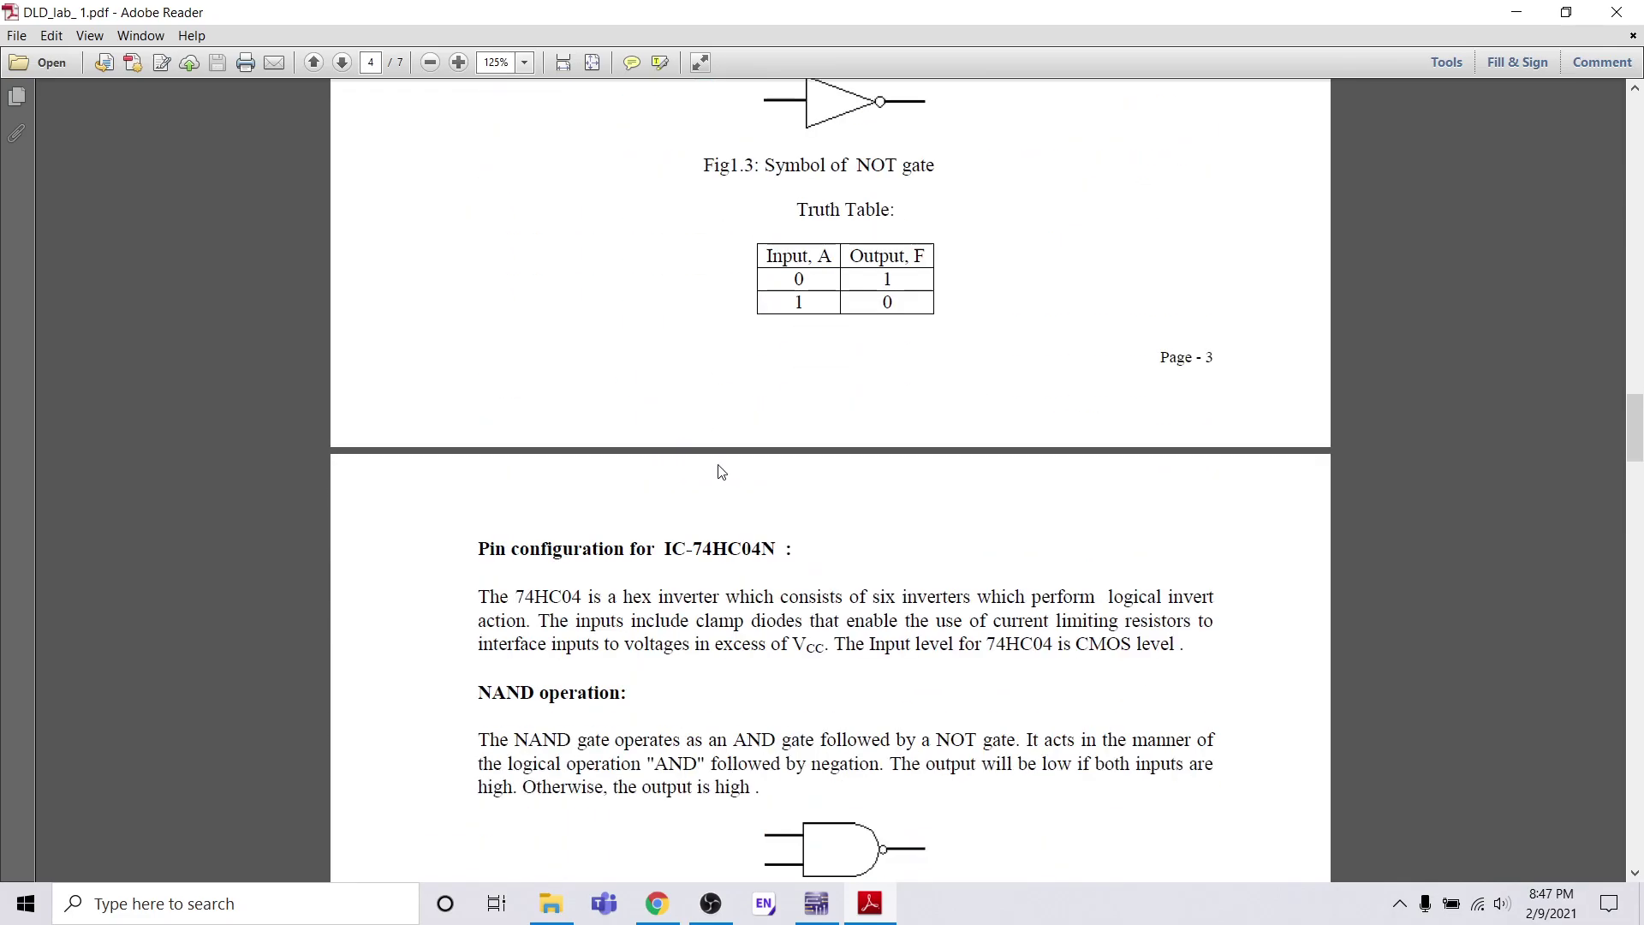
pyautogui.scroll(-4, 719, 475)
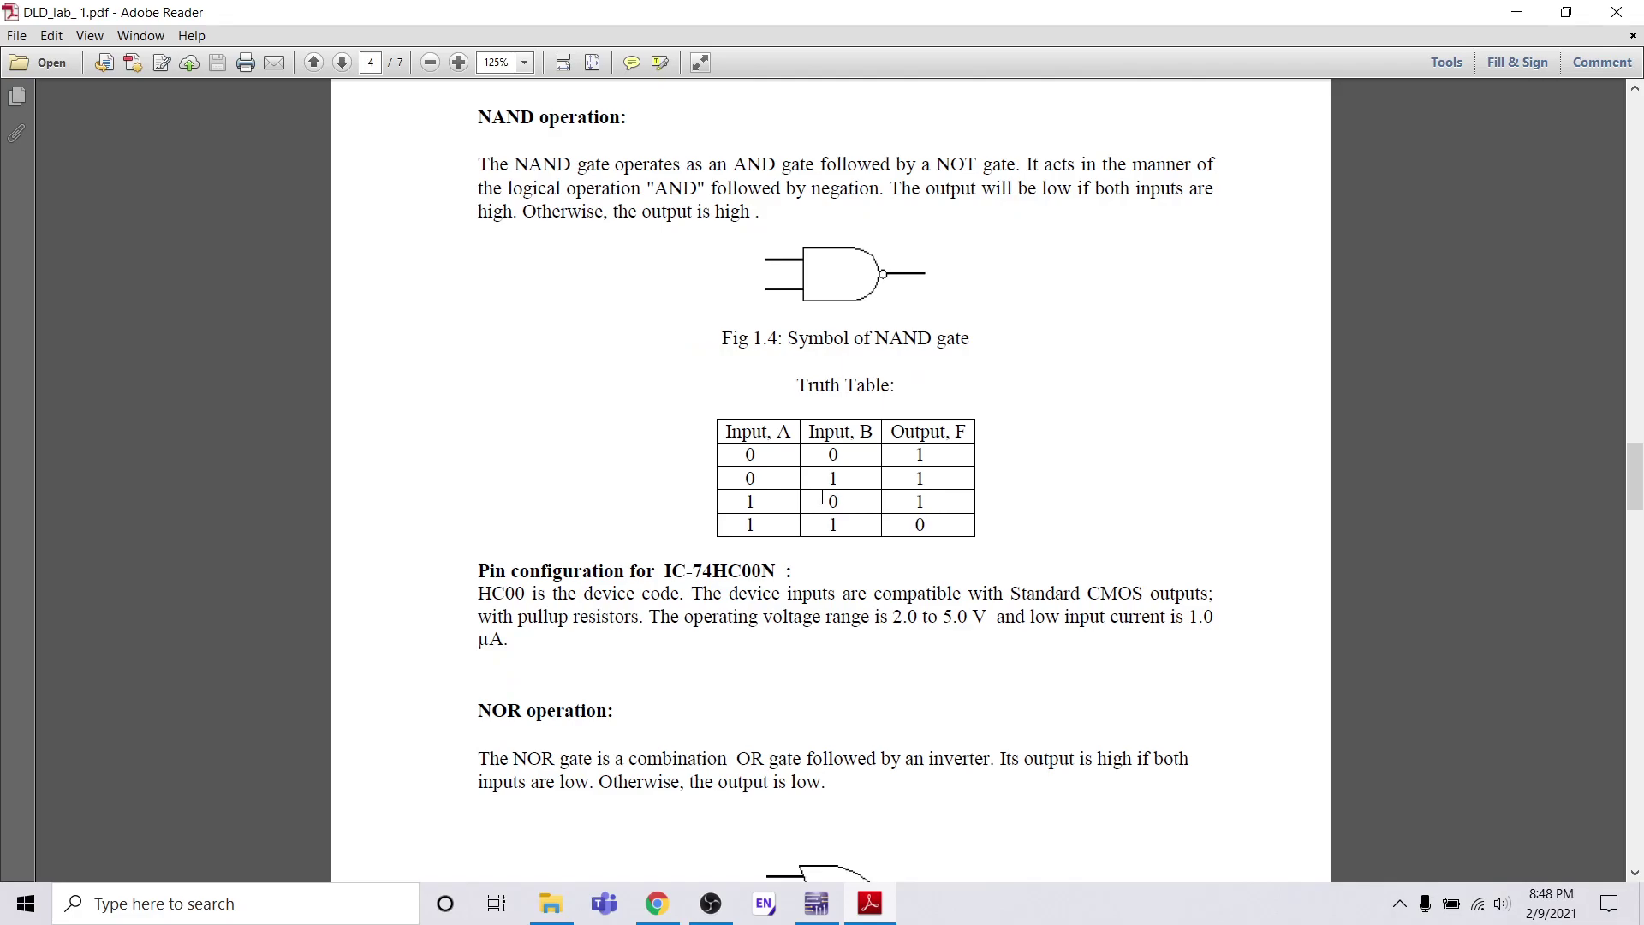
pyautogui.moveTo(845, 527); pyautogui.dragTo(749, 526)
pyautogui.moveTo(928, 525); pyautogui.dragTo(915, 524)
pyautogui.moveTo(932, 504); pyautogui.dragTo(914, 455)
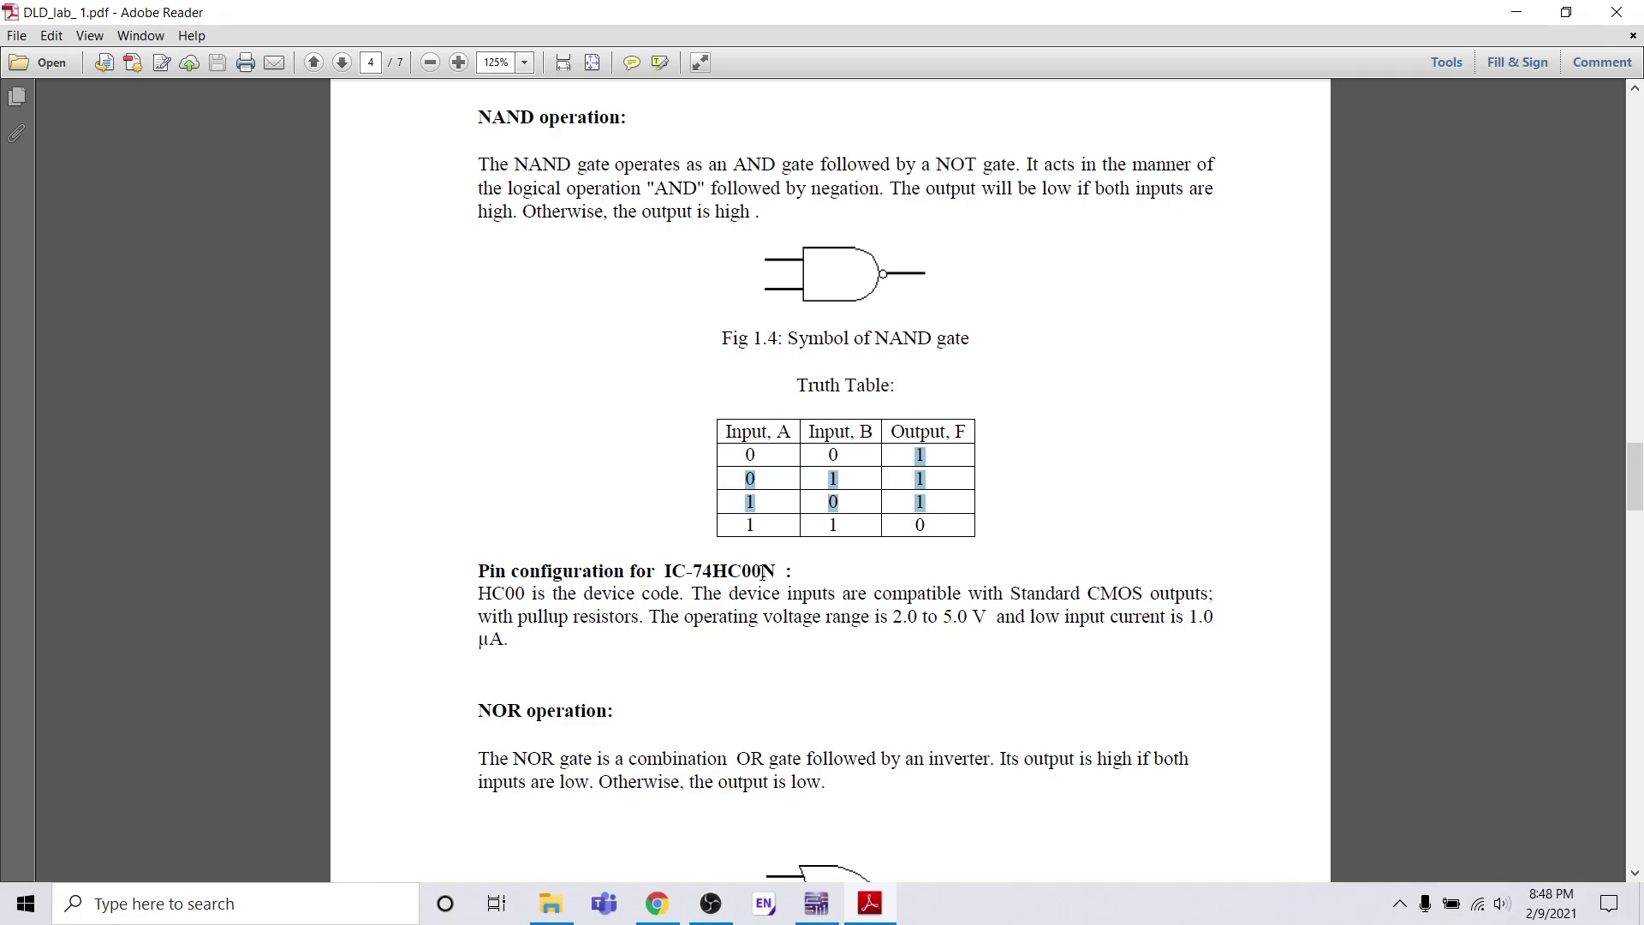
pyautogui.moveTo(762, 571); pyautogui.dragTo(707, 570)
pyautogui.click(695, 572)
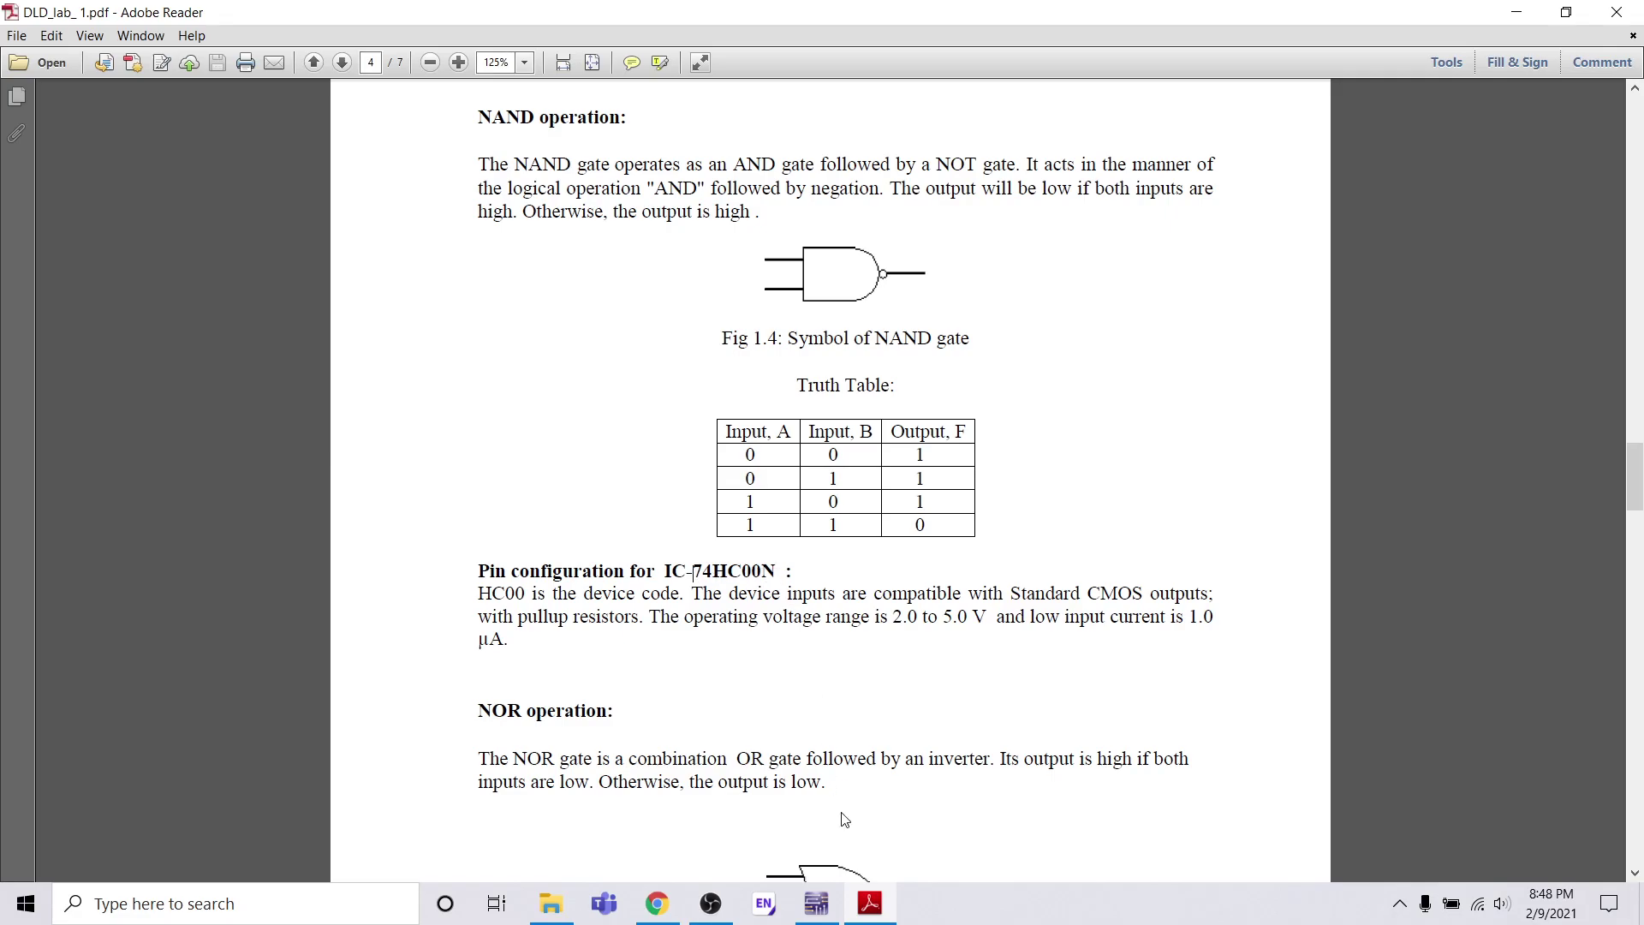
pyautogui.click(817, 903)
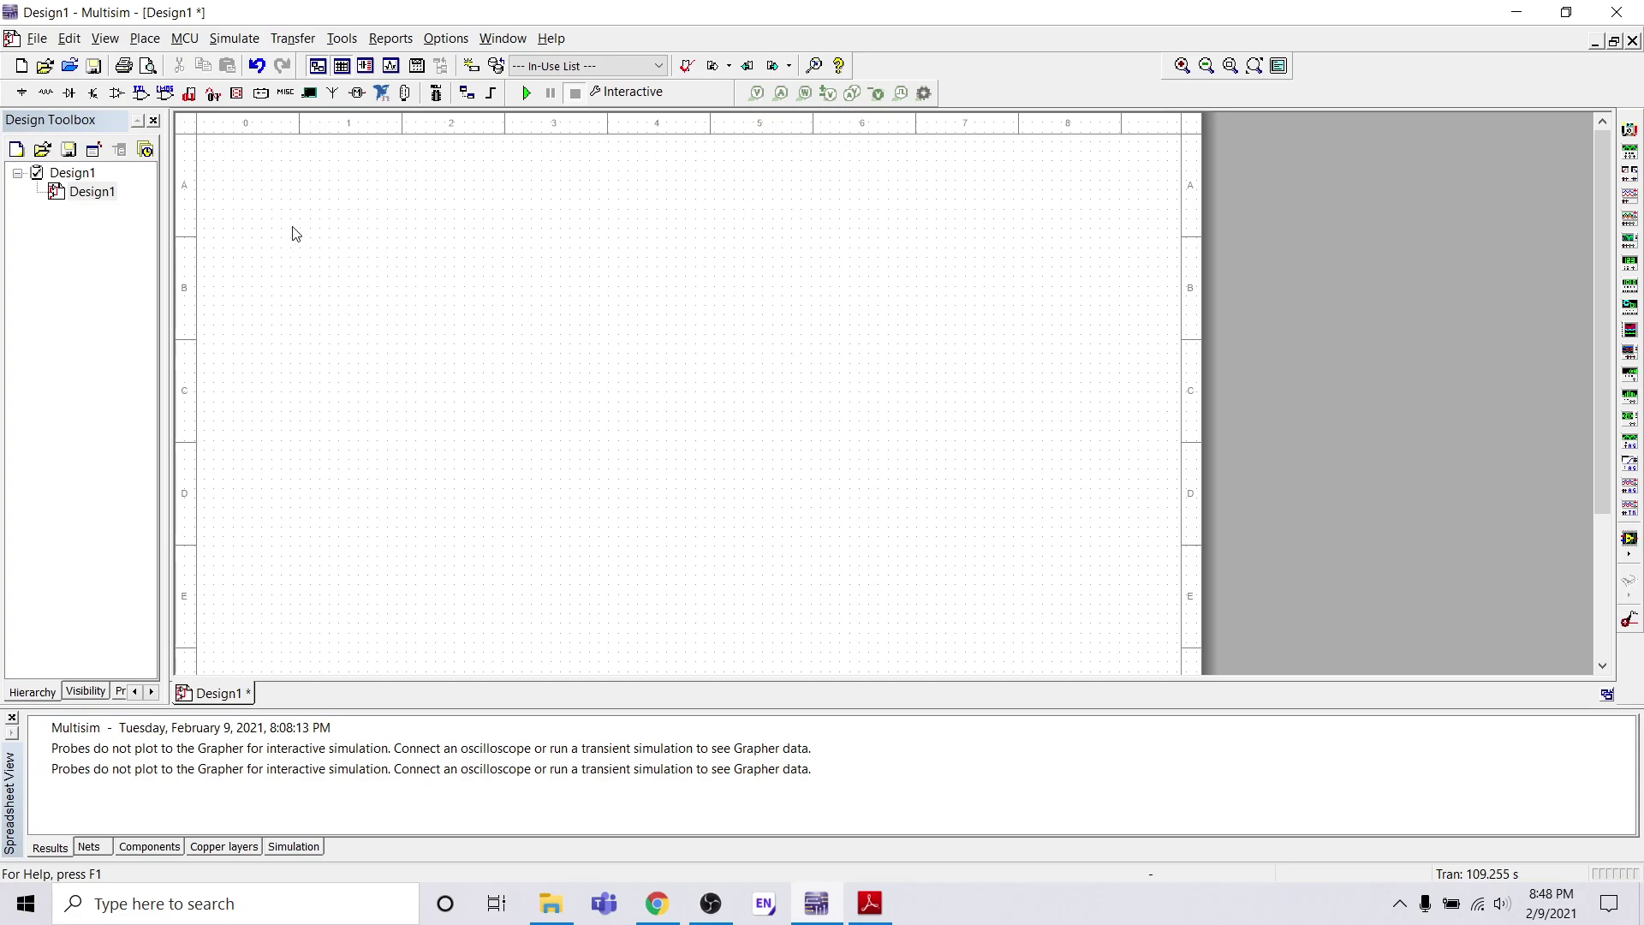
# Search the TTL group for 7400 and place one 7400N NAND section (U1B) on the schematic
pyautogui.click(139, 93)
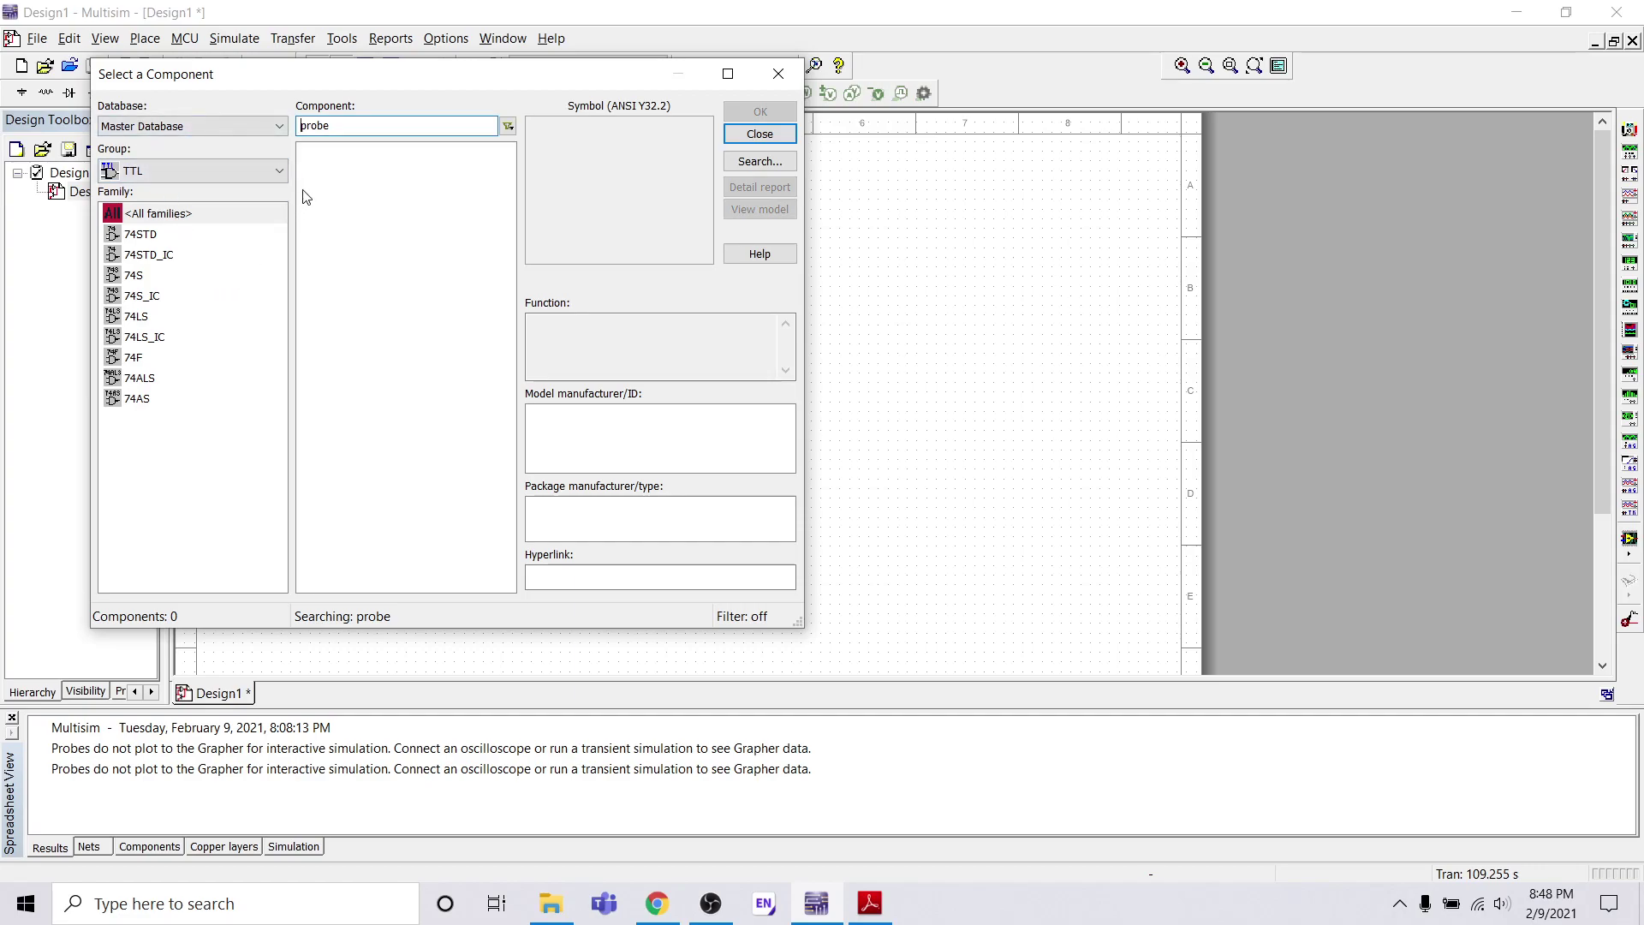
pyautogui.doubleClick(346, 124)
pyautogui.press('BackSpace')
pyautogui.write('7400')
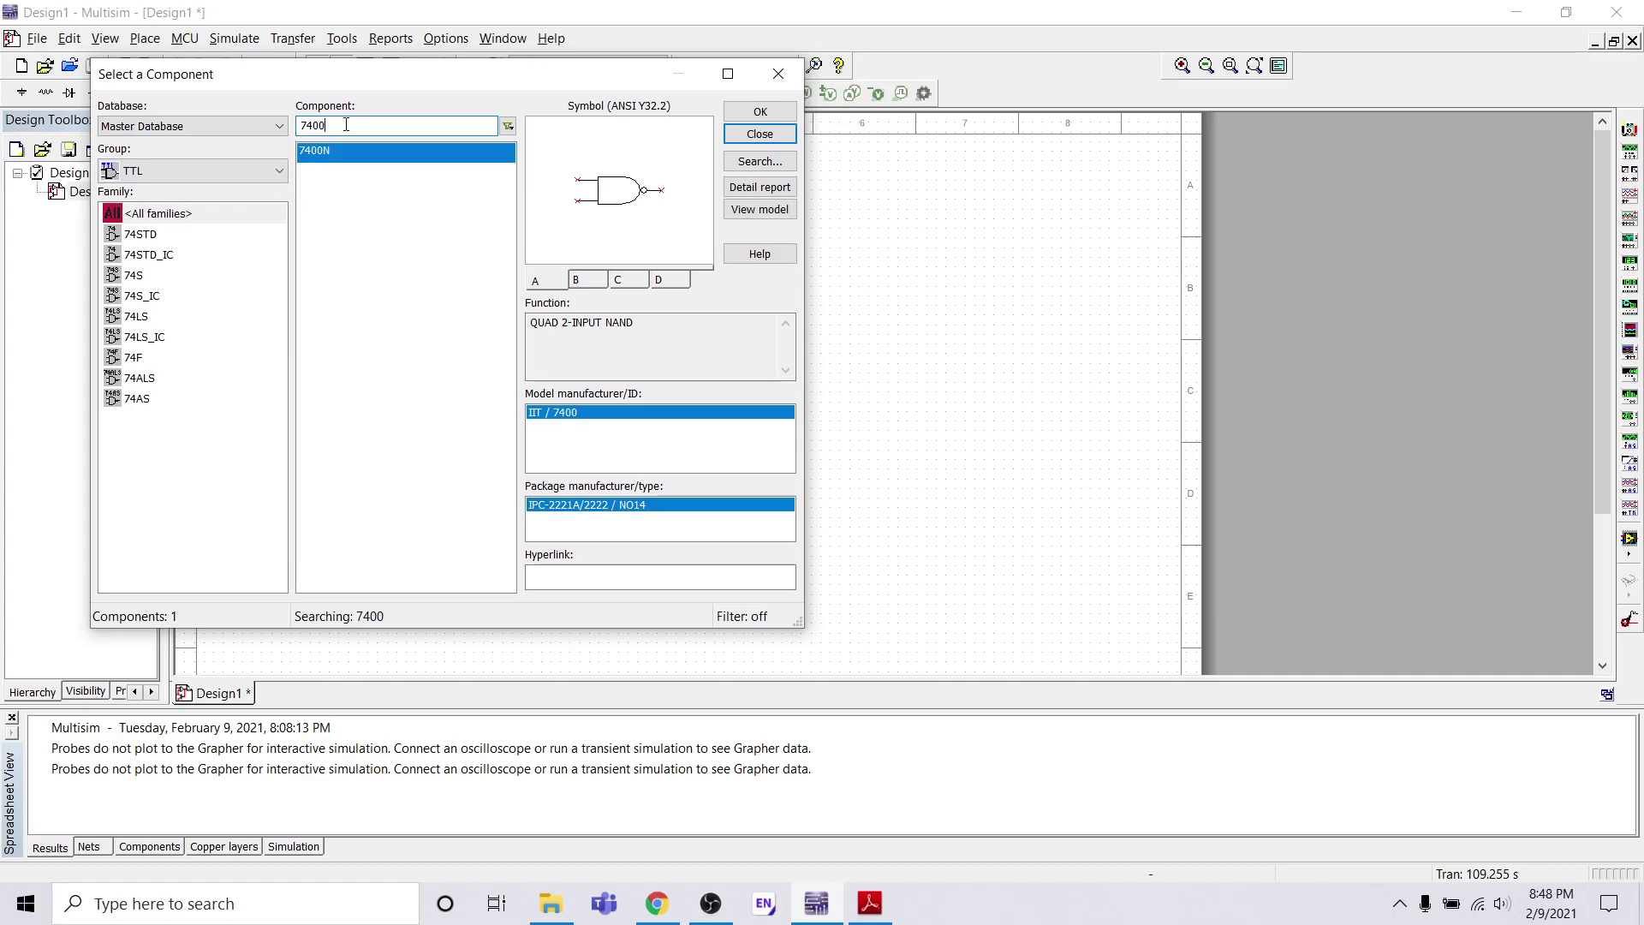
pyautogui.click(338, 153)
pyautogui.click(793, 112)
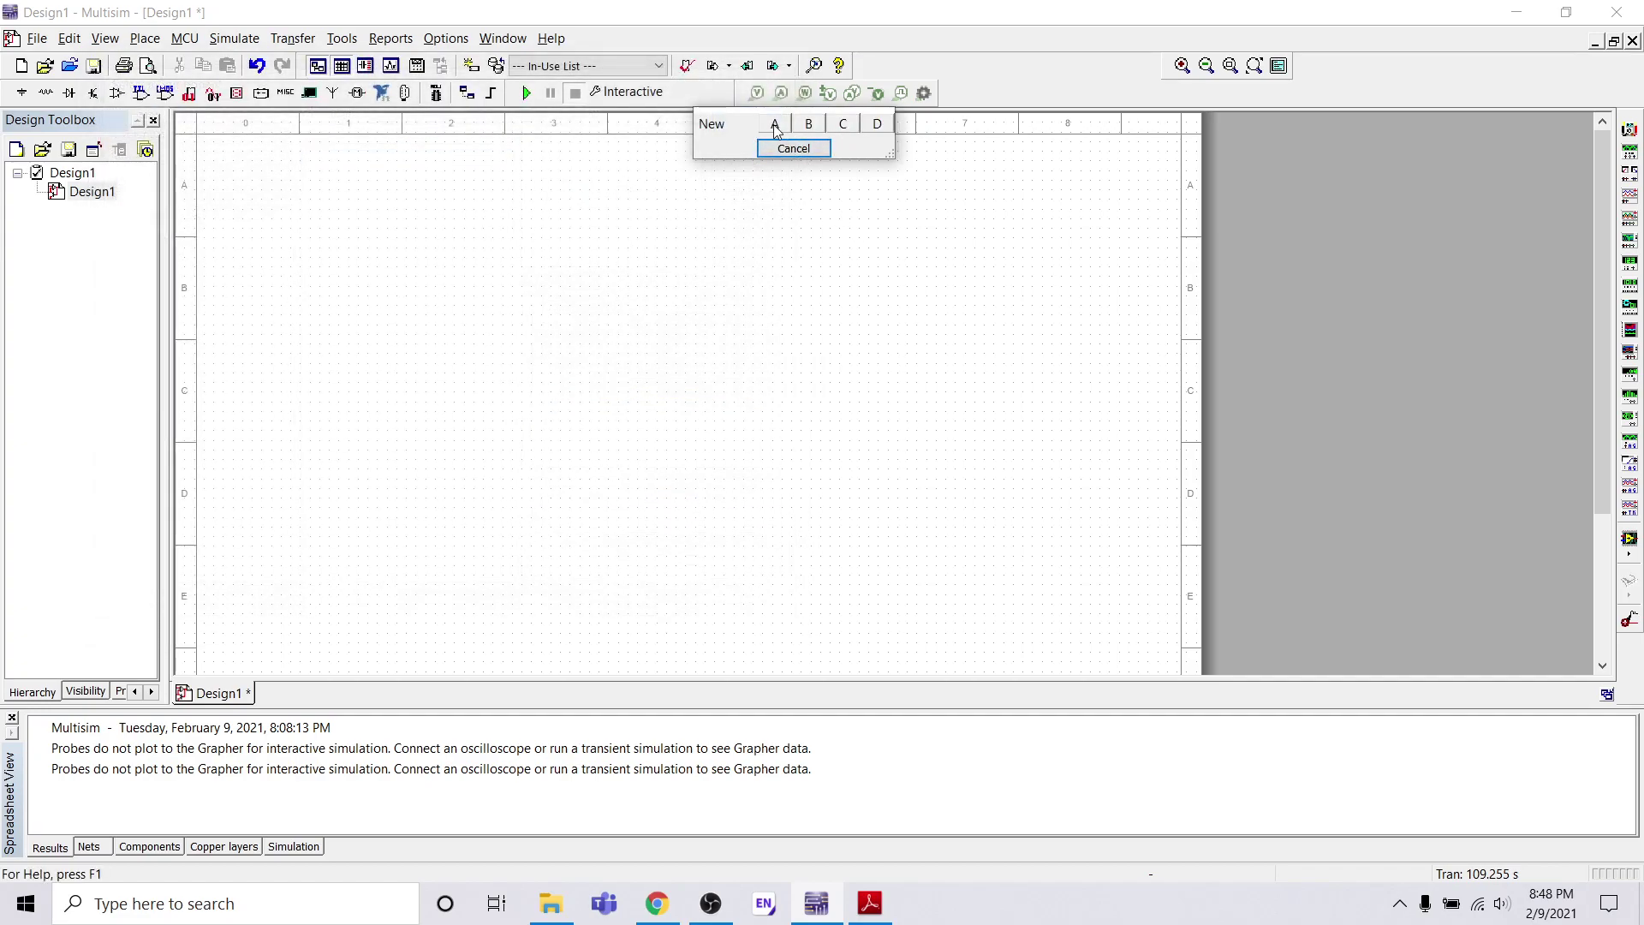
pyautogui.click(808, 125)
pyautogui.click(399, 366)
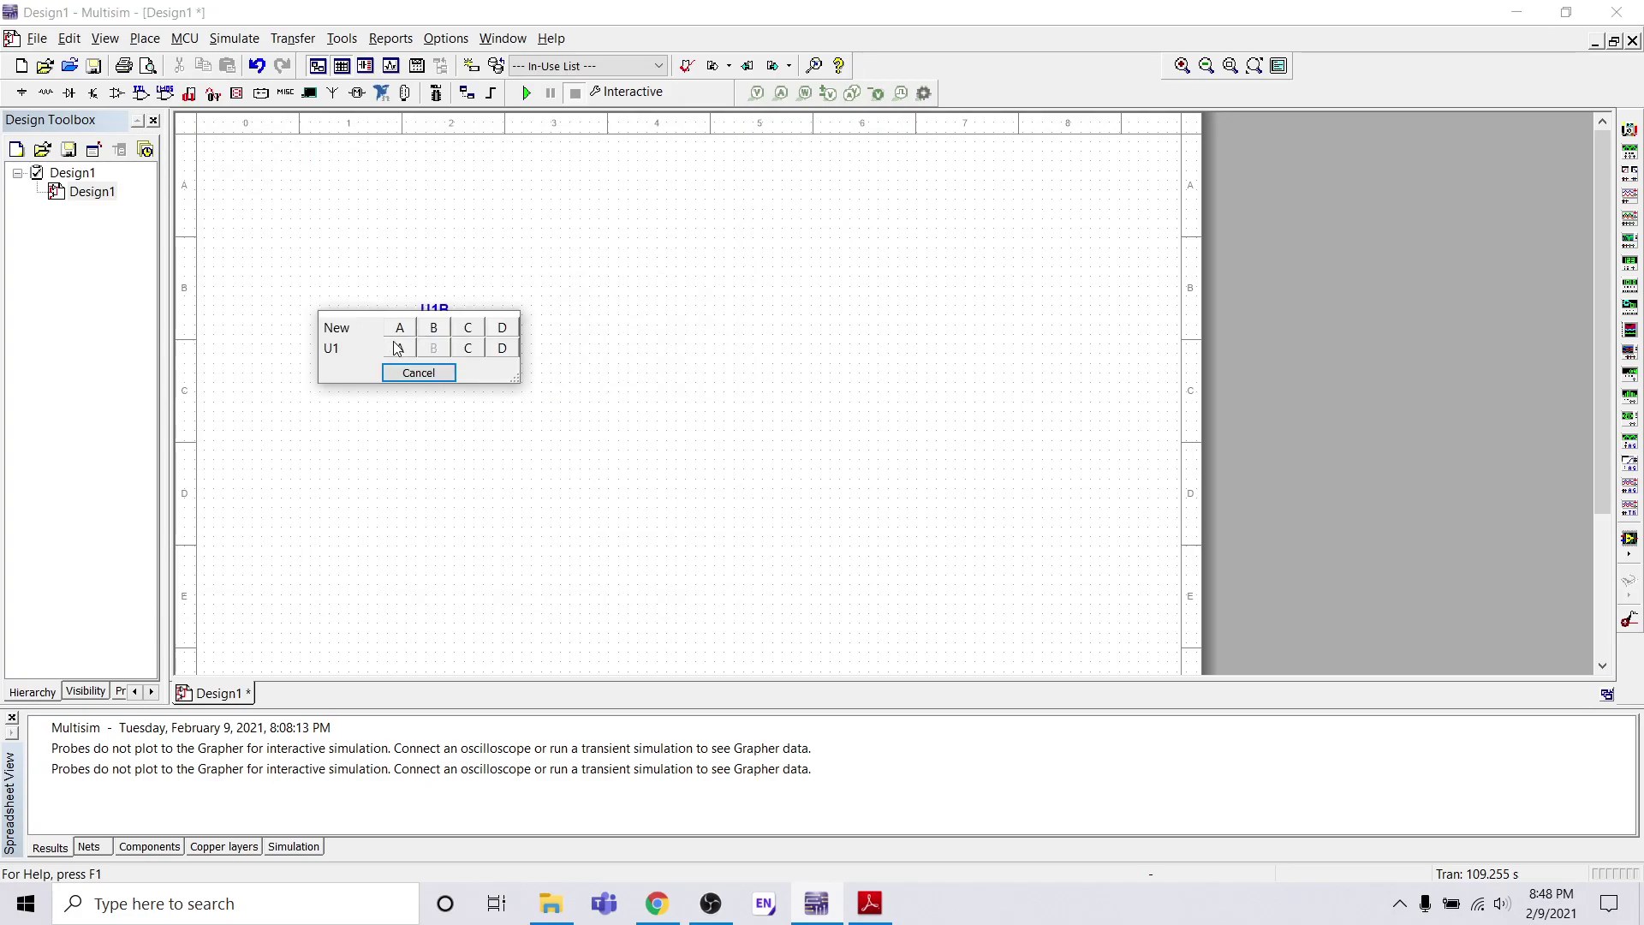
pyautogui.click(433, 377)
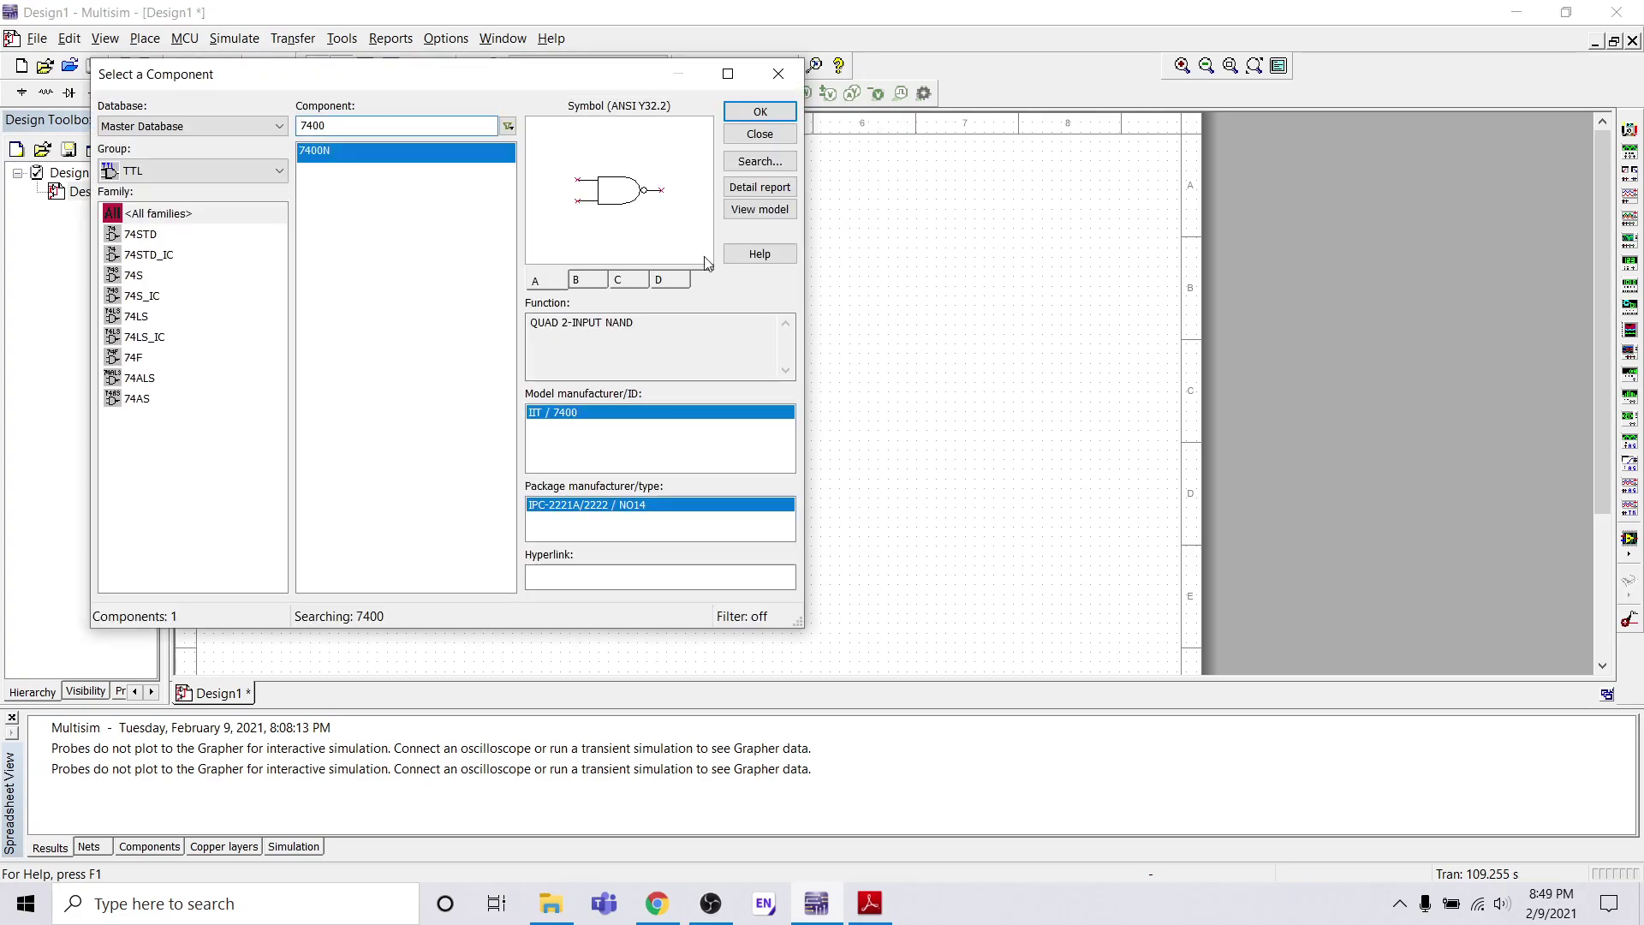
pyautogui.click(792, 86)
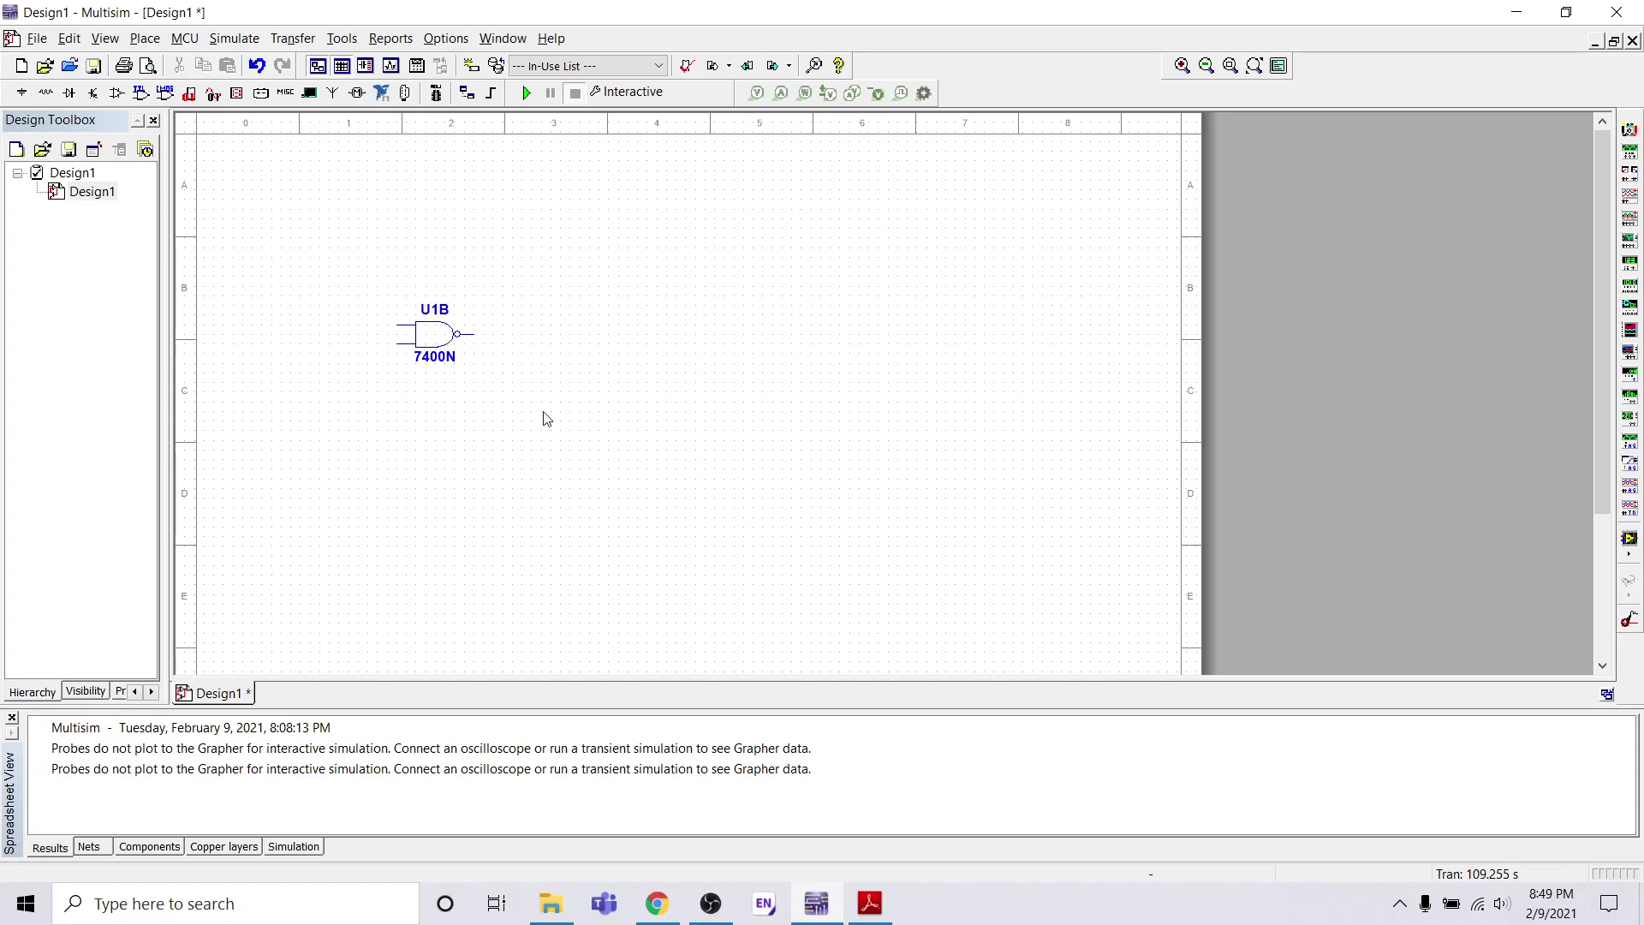
pyautogui.click(870, 905)
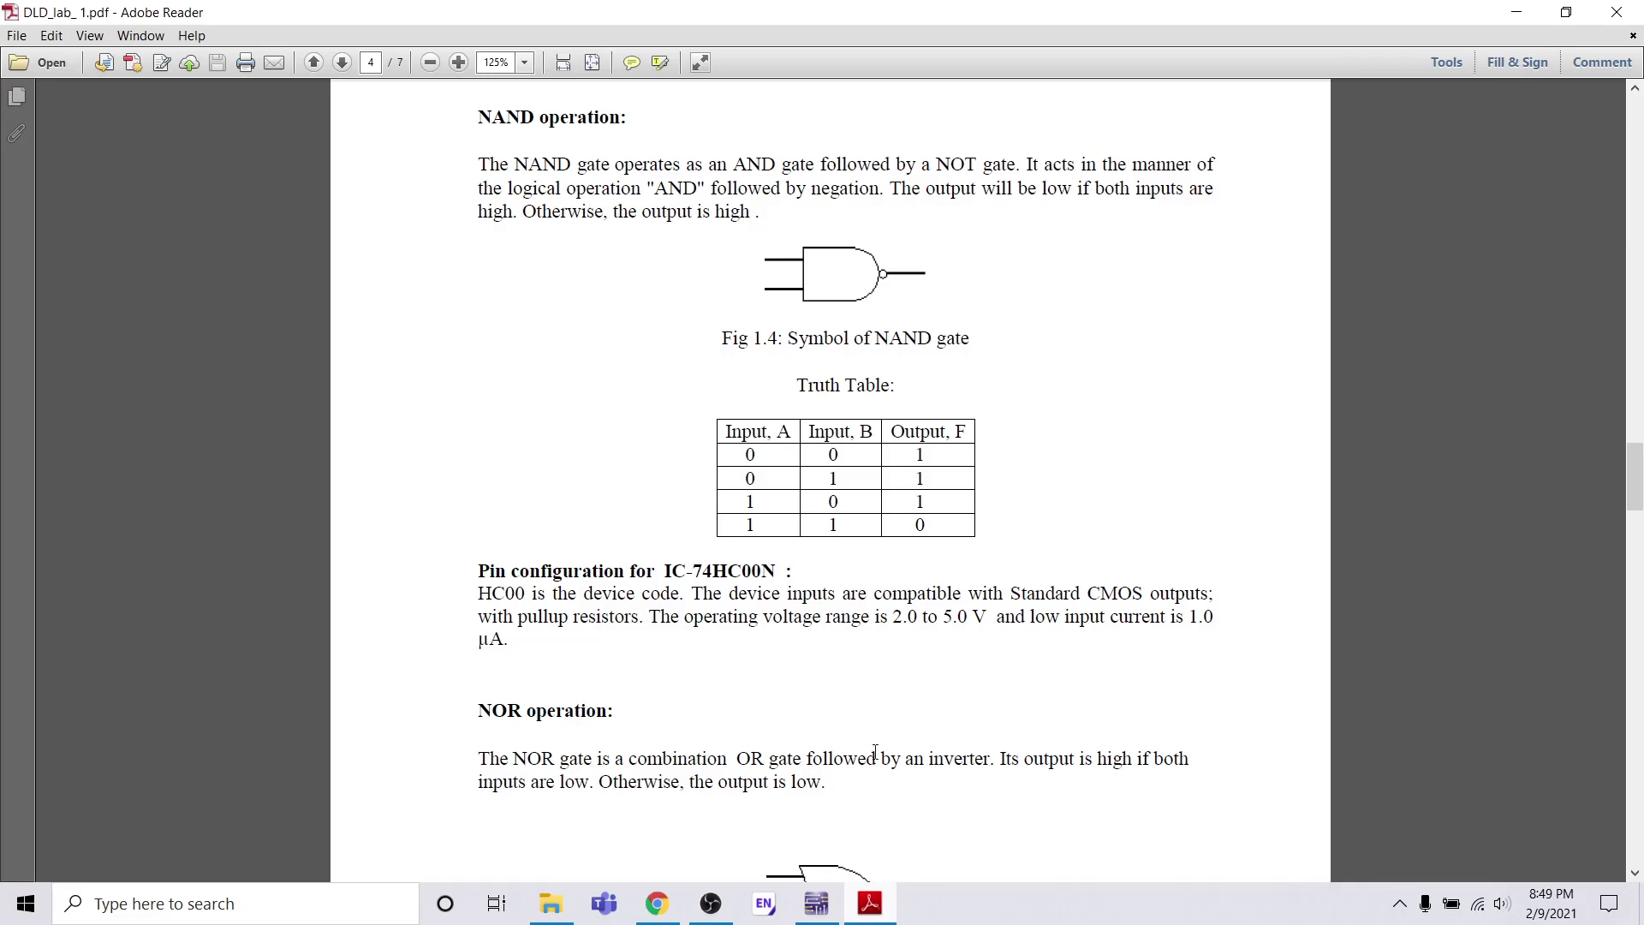
pyautogui.moveTo(925, 494); pyautogui.dragTo(915, 456)
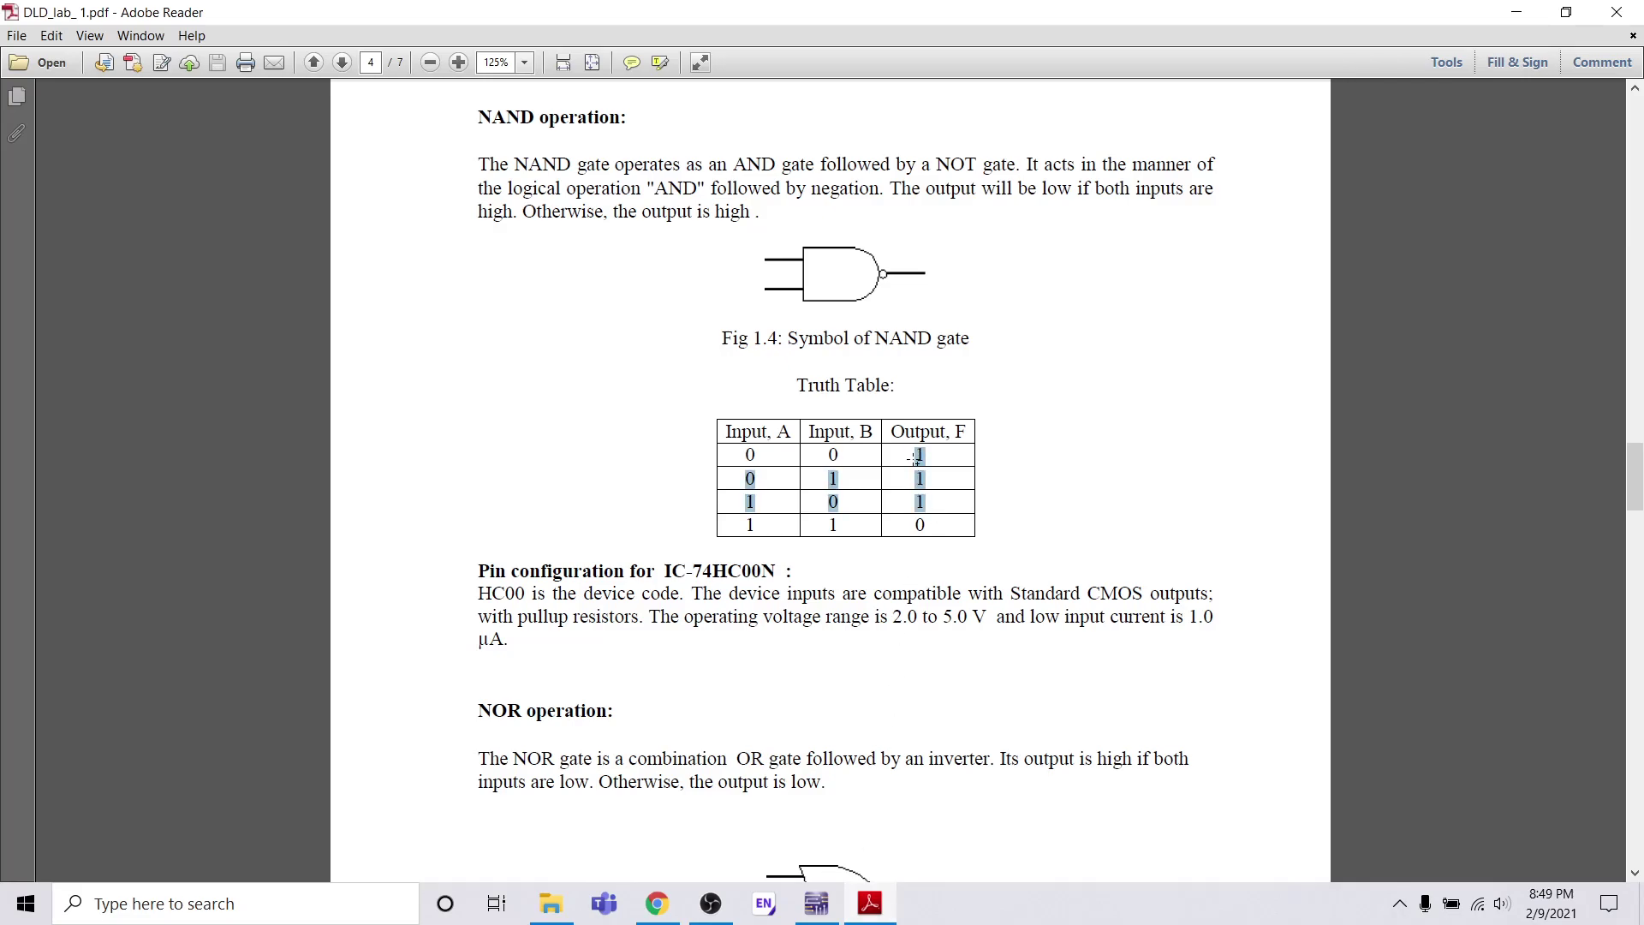
pyautogui.doubleClick(932, 533)
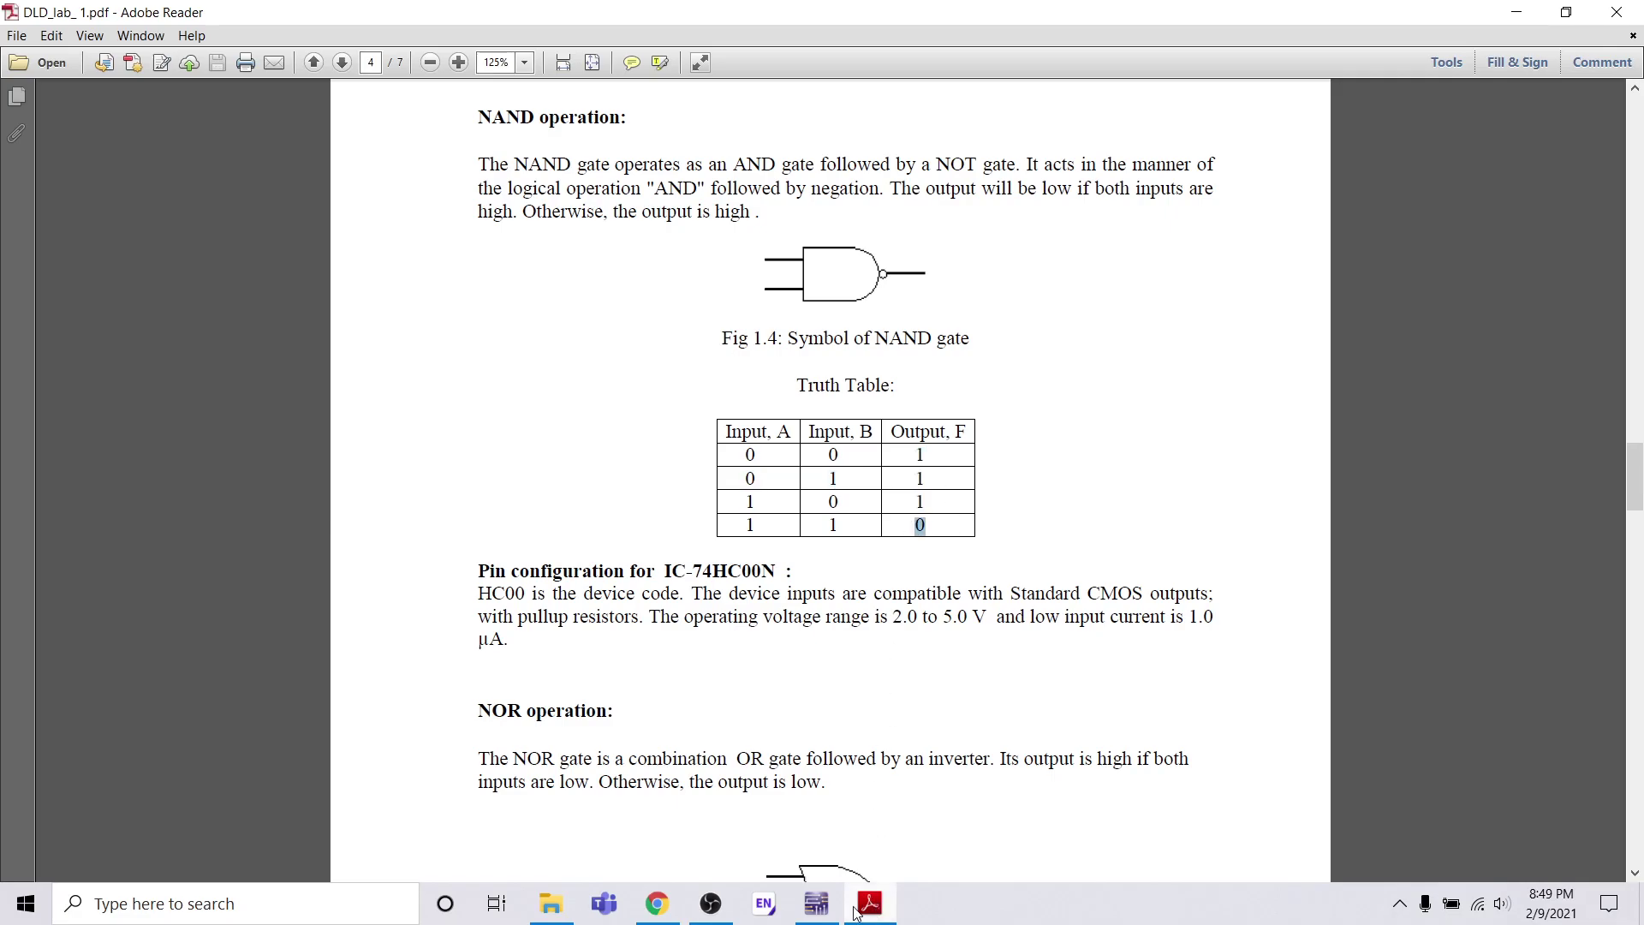
pyautogui.click(826, 914)
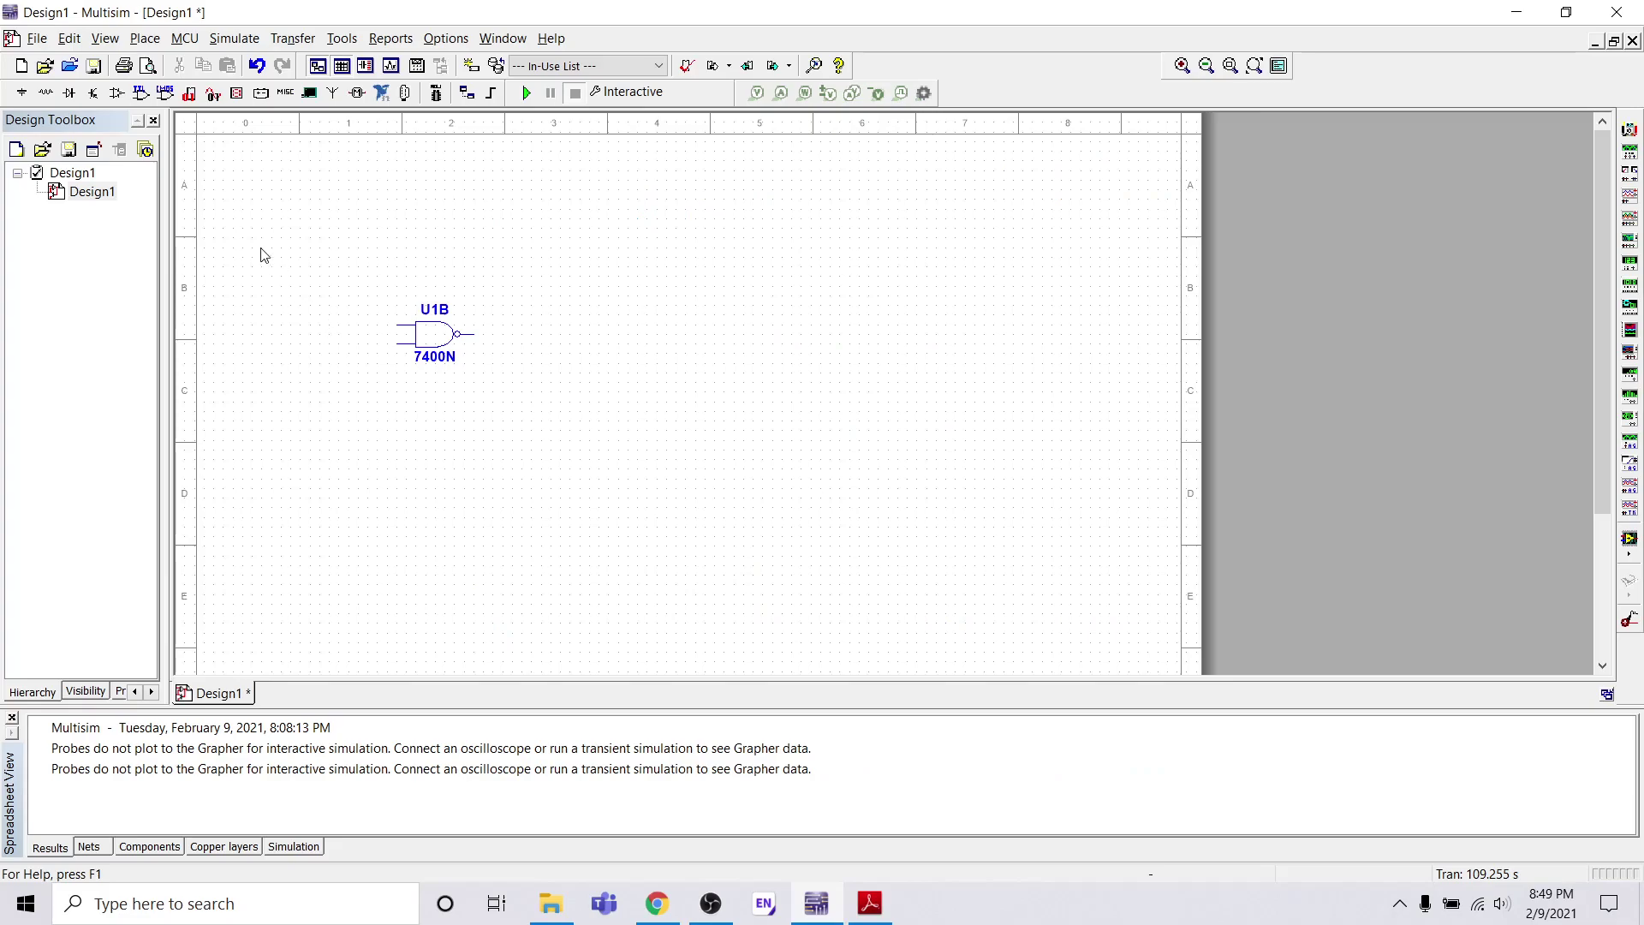
pyautogui.click(143, 92)
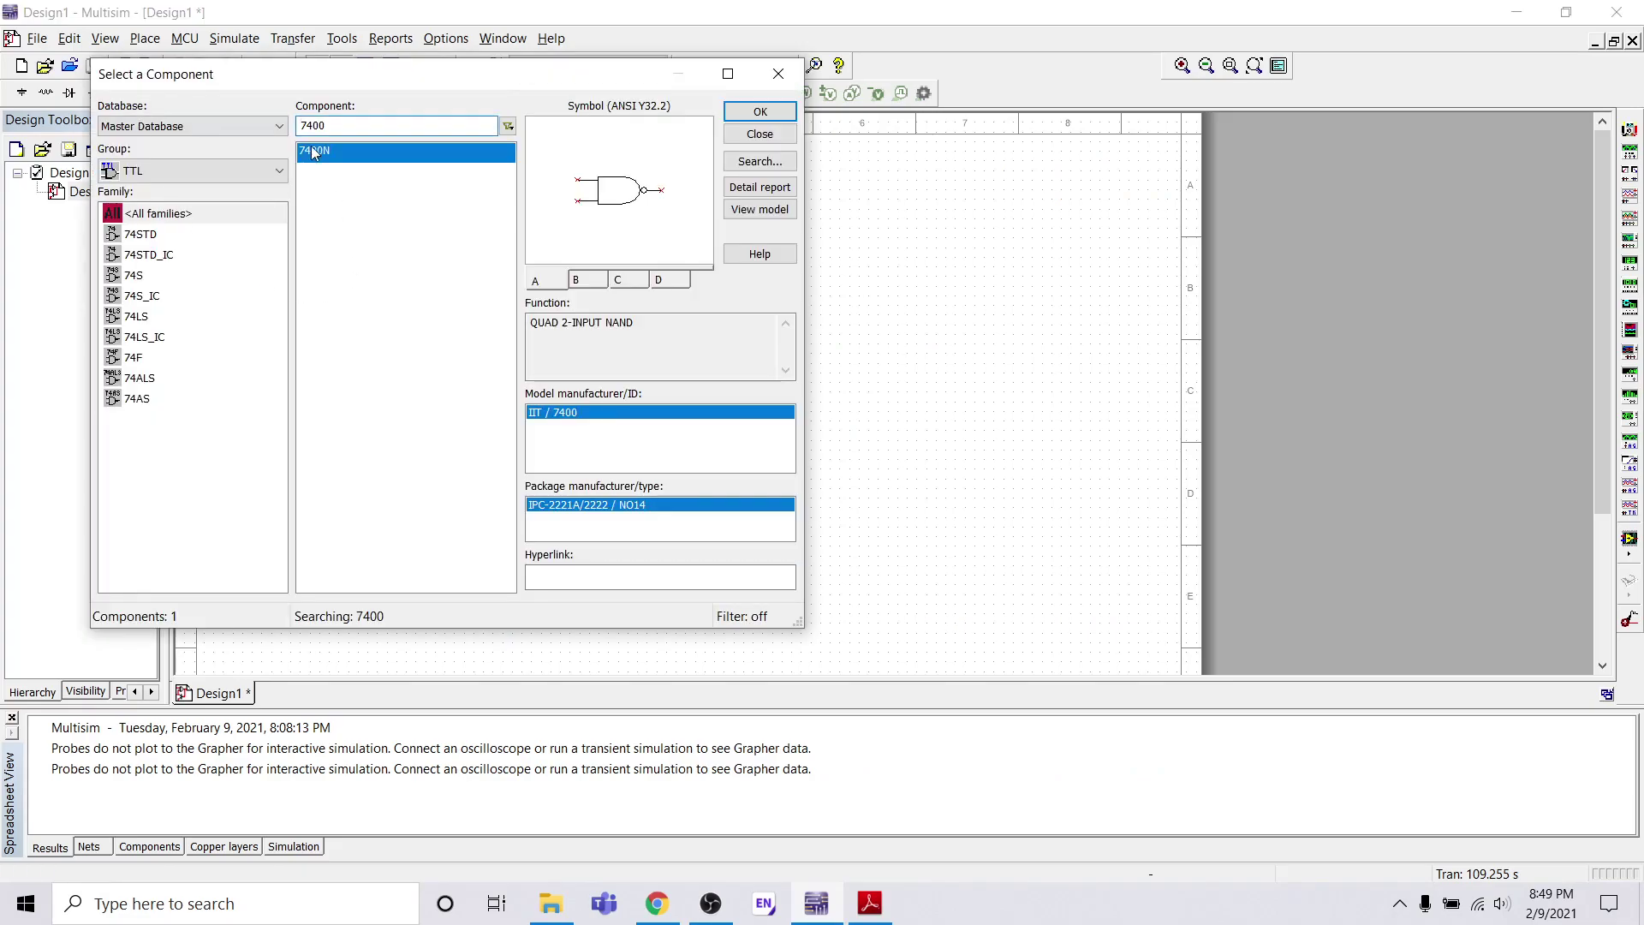
# Search all component groups for 'probe' and place a trial probe on the schematic
pyautogui.doubleClick(339, 119)
pyautogui.write('probe')
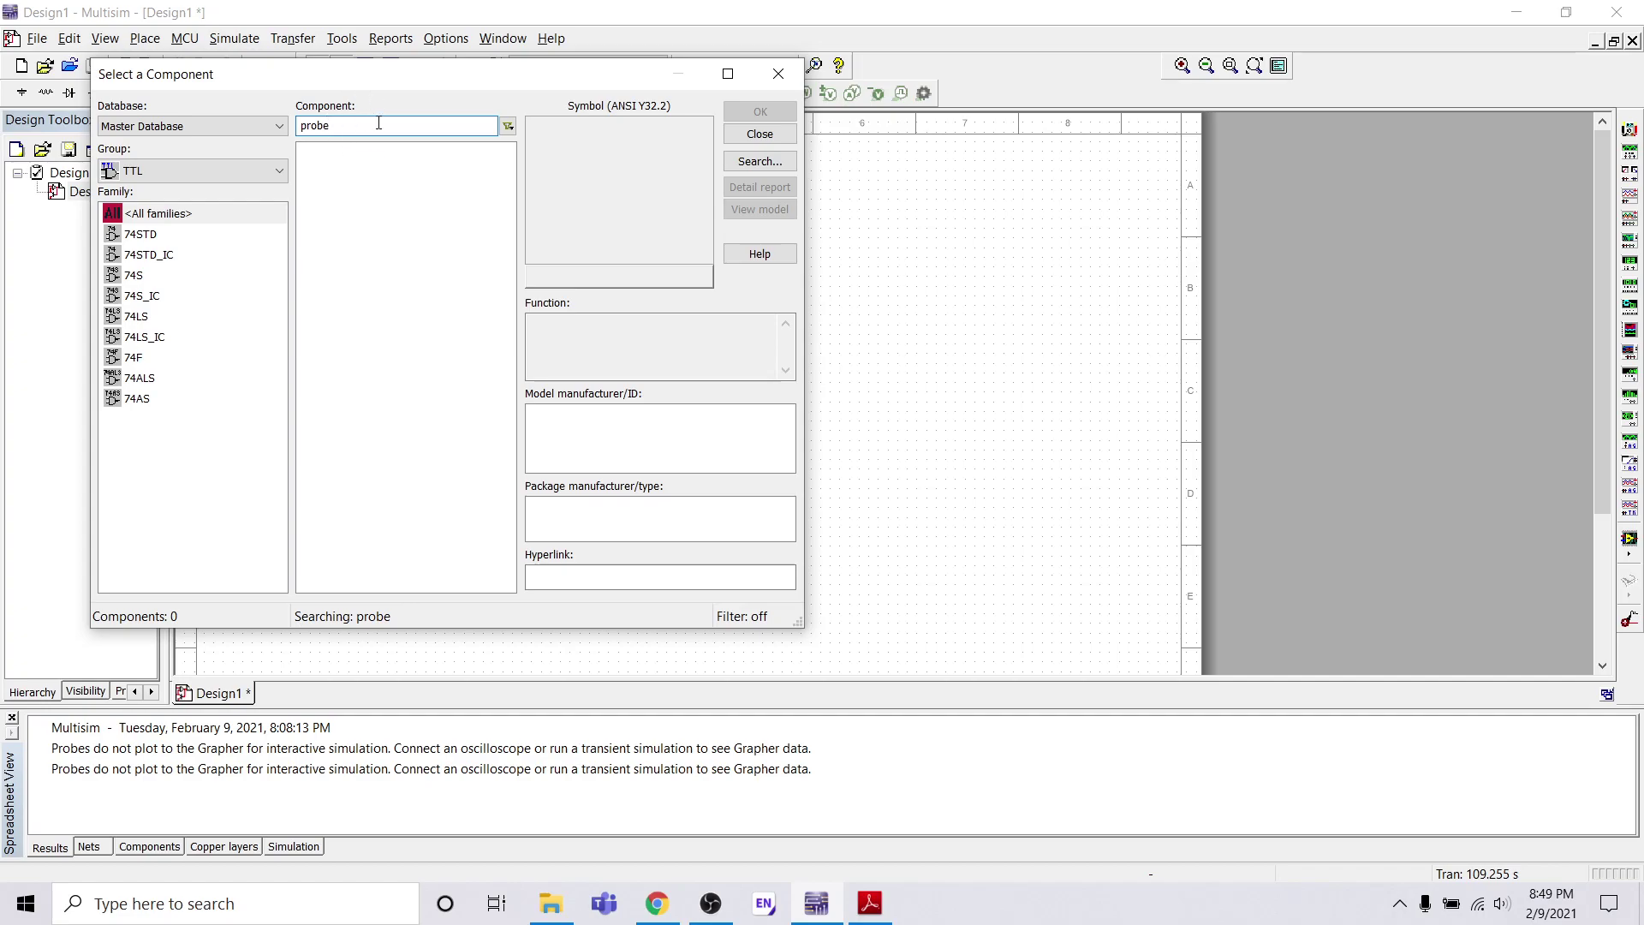
pyautogui.click(157, 172)
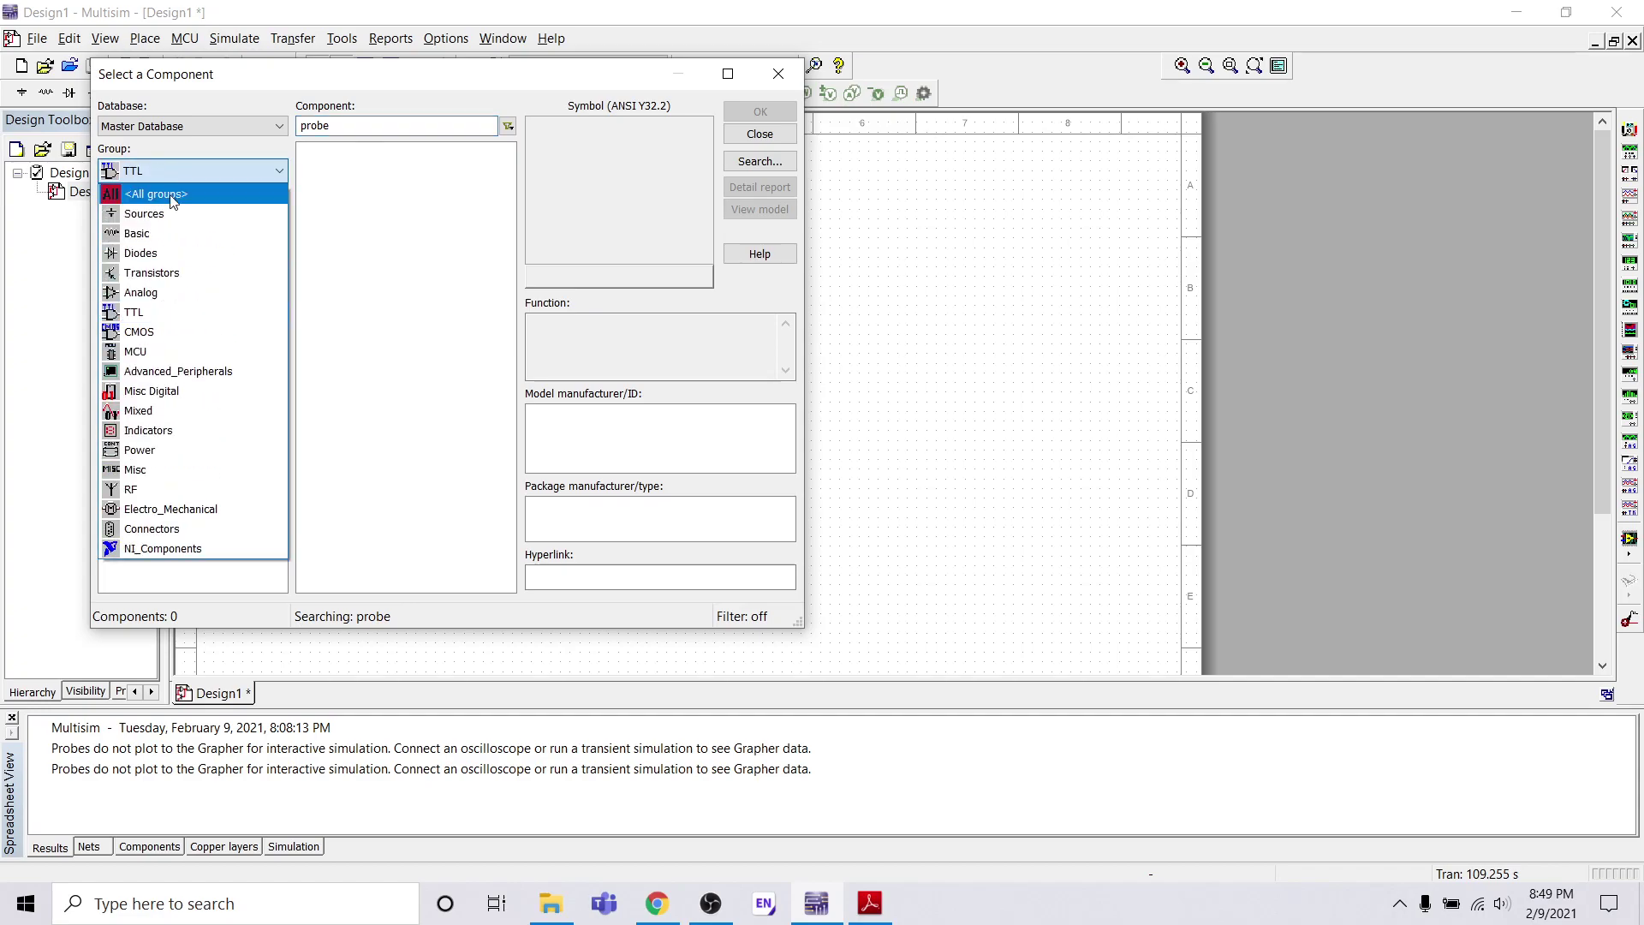
pyautogui.click(174, 195)
pyautogui.doubleClick(363, 127)
pyautogui.write('inte')
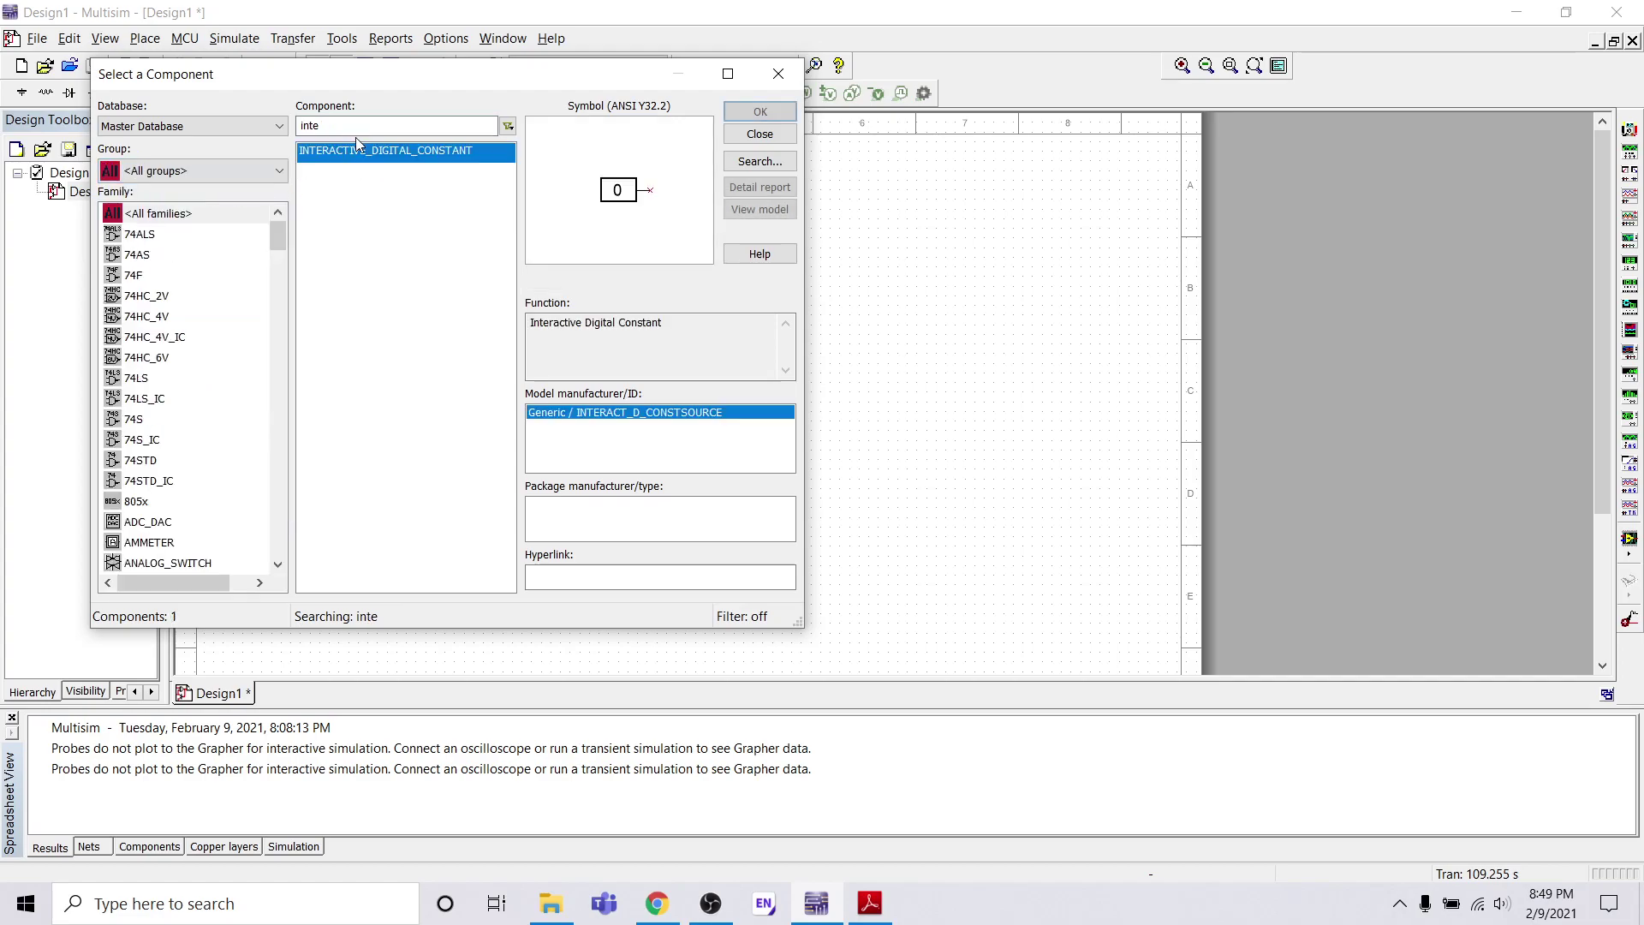
pyautogui.doubleClick(363, 129)
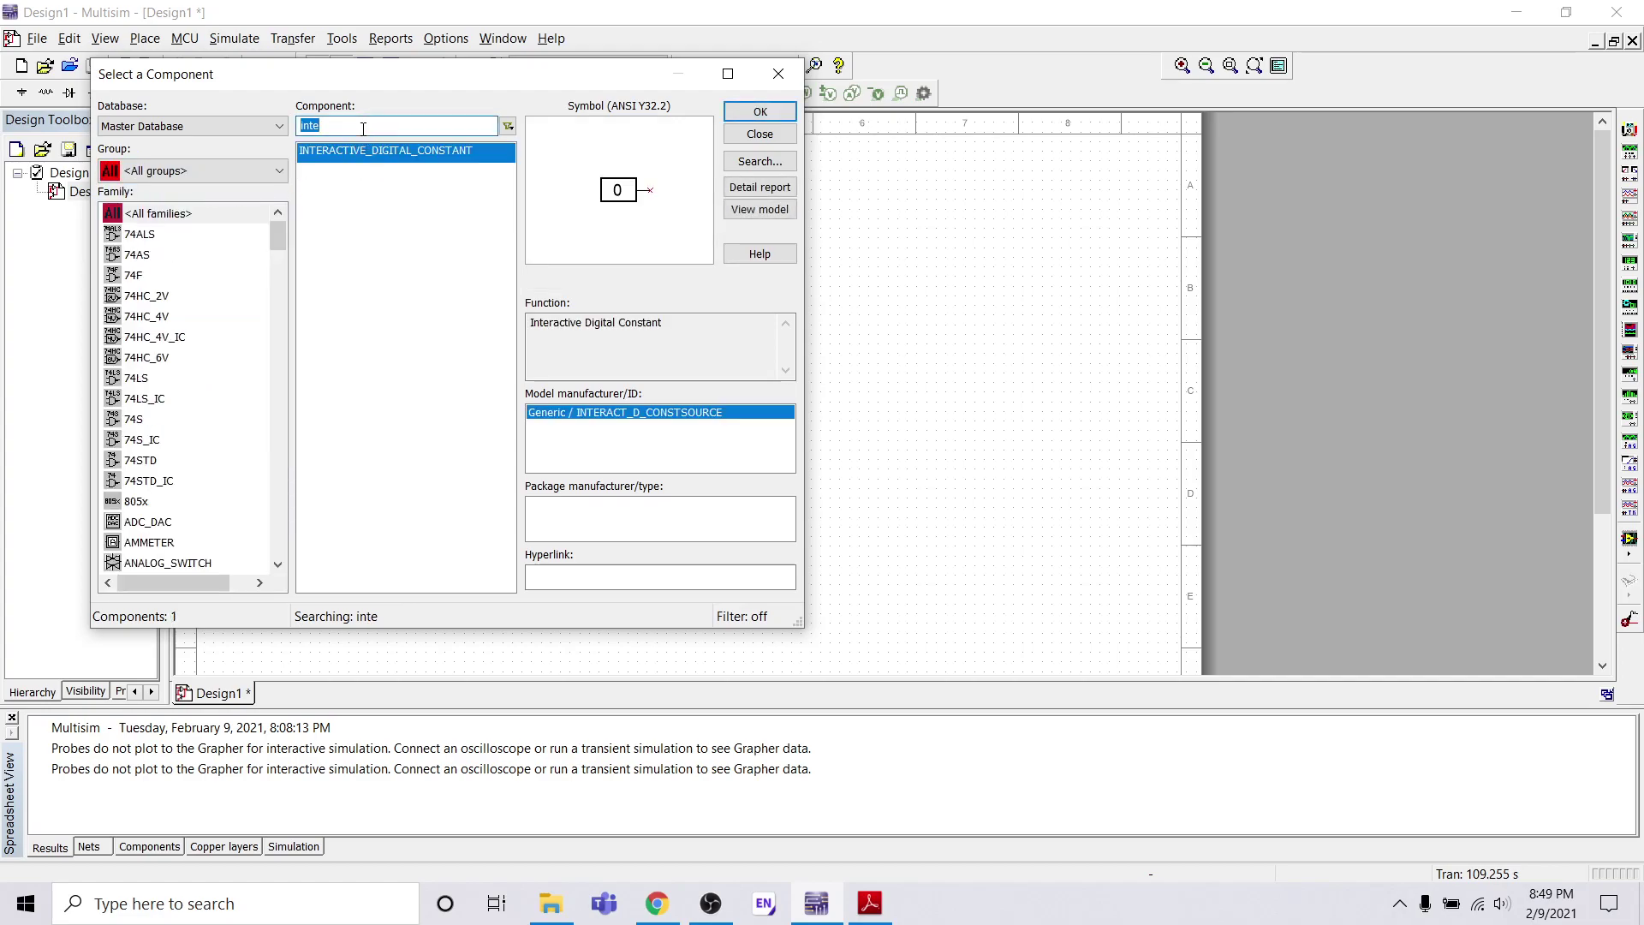
pyautogui.write('probe')
pyautogui.press('Return')
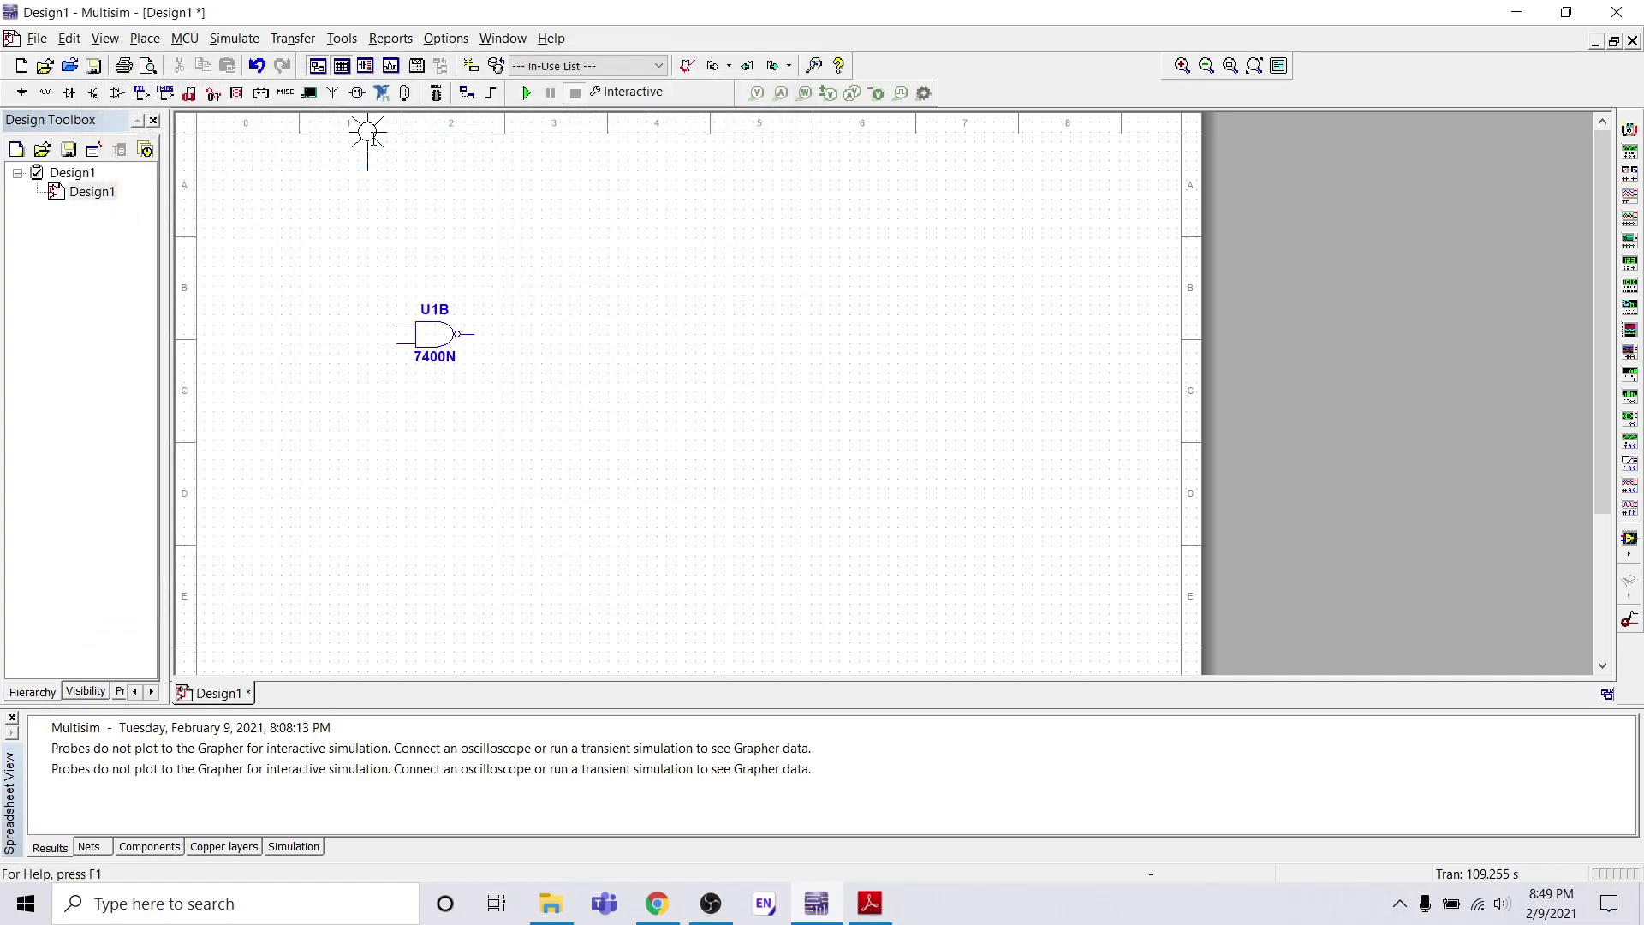
pyautogui.click(658, 312)
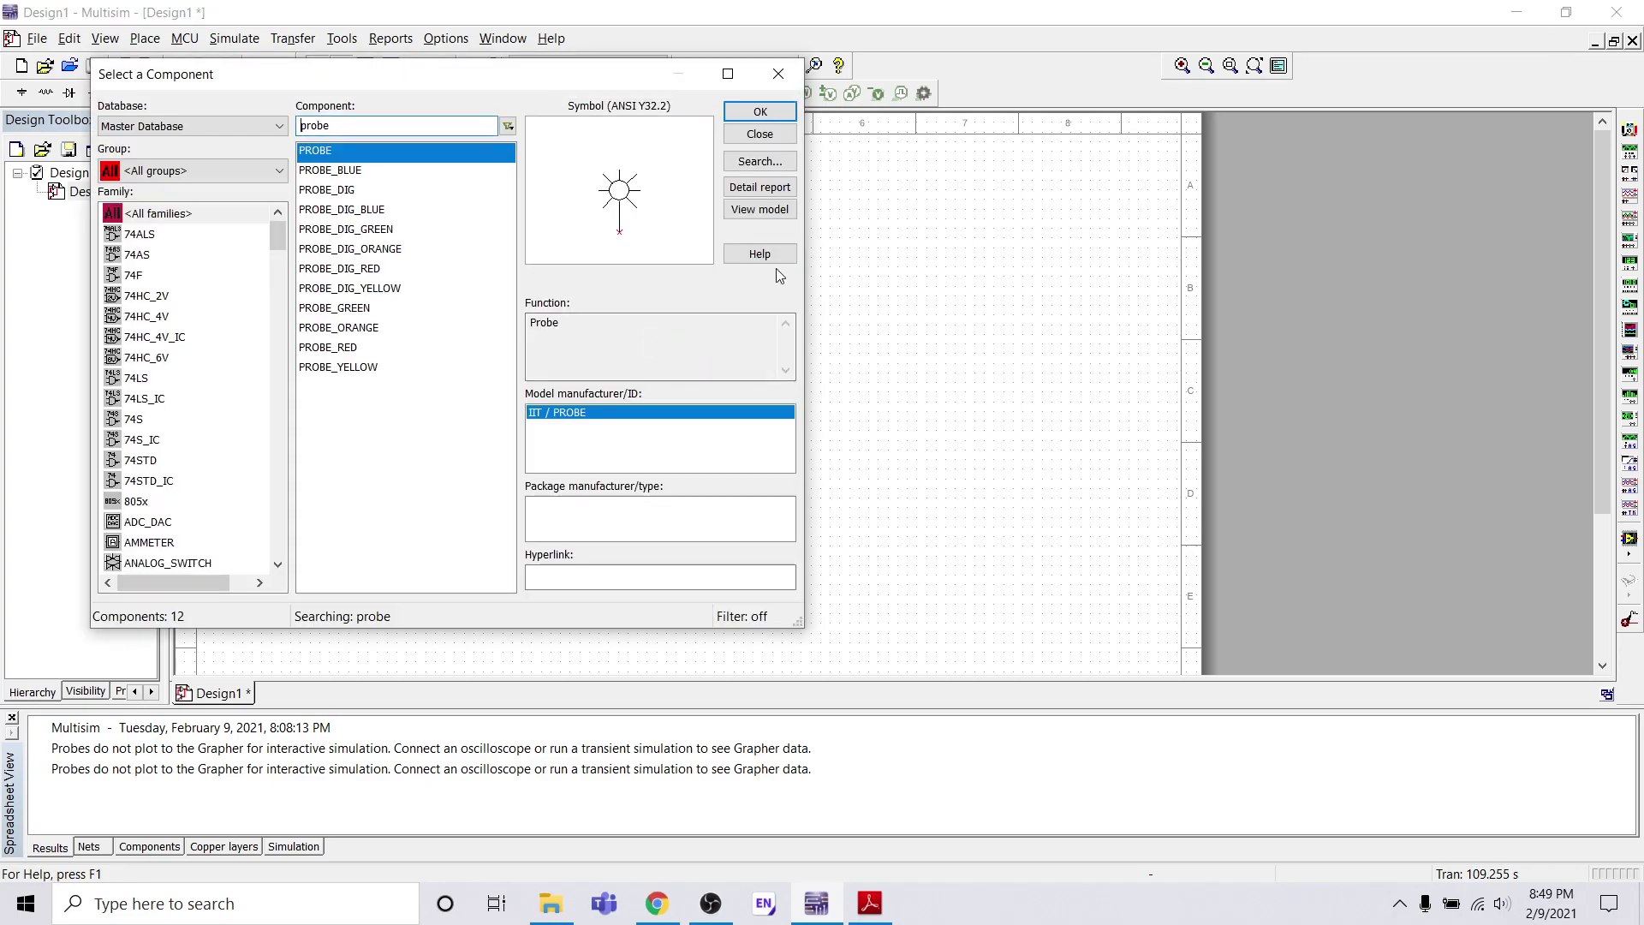
# Close the component browser and delete the trial probe X1
pyautogui.click(778, 73)
pyautogui.click(659, 323)
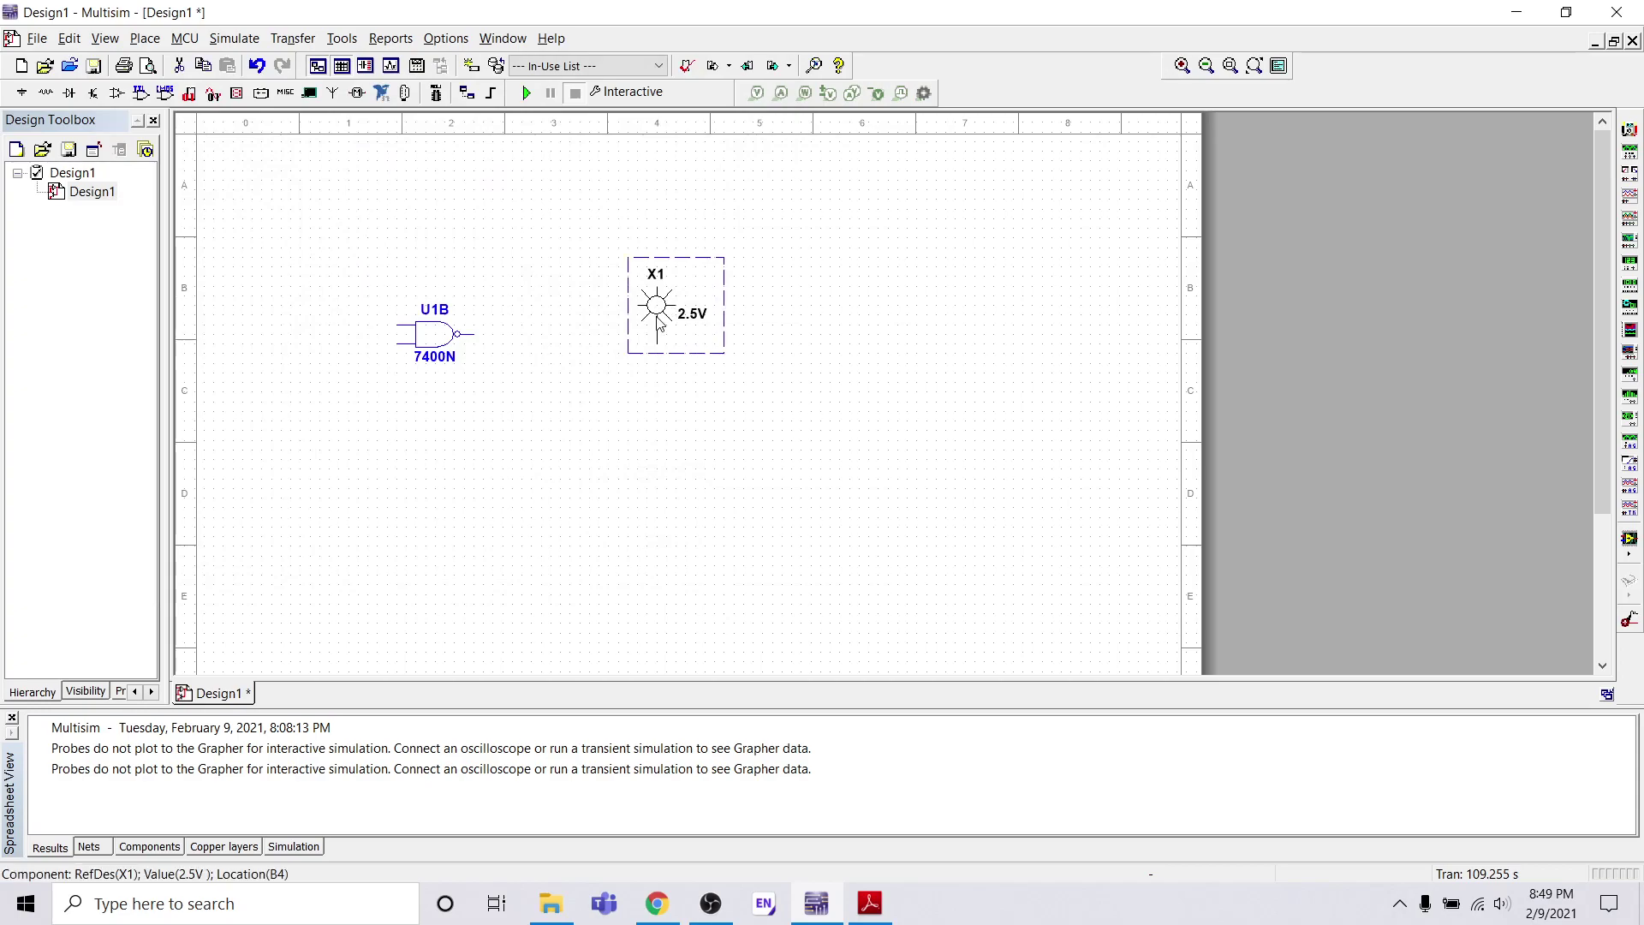
pyautogui.press('Delete')
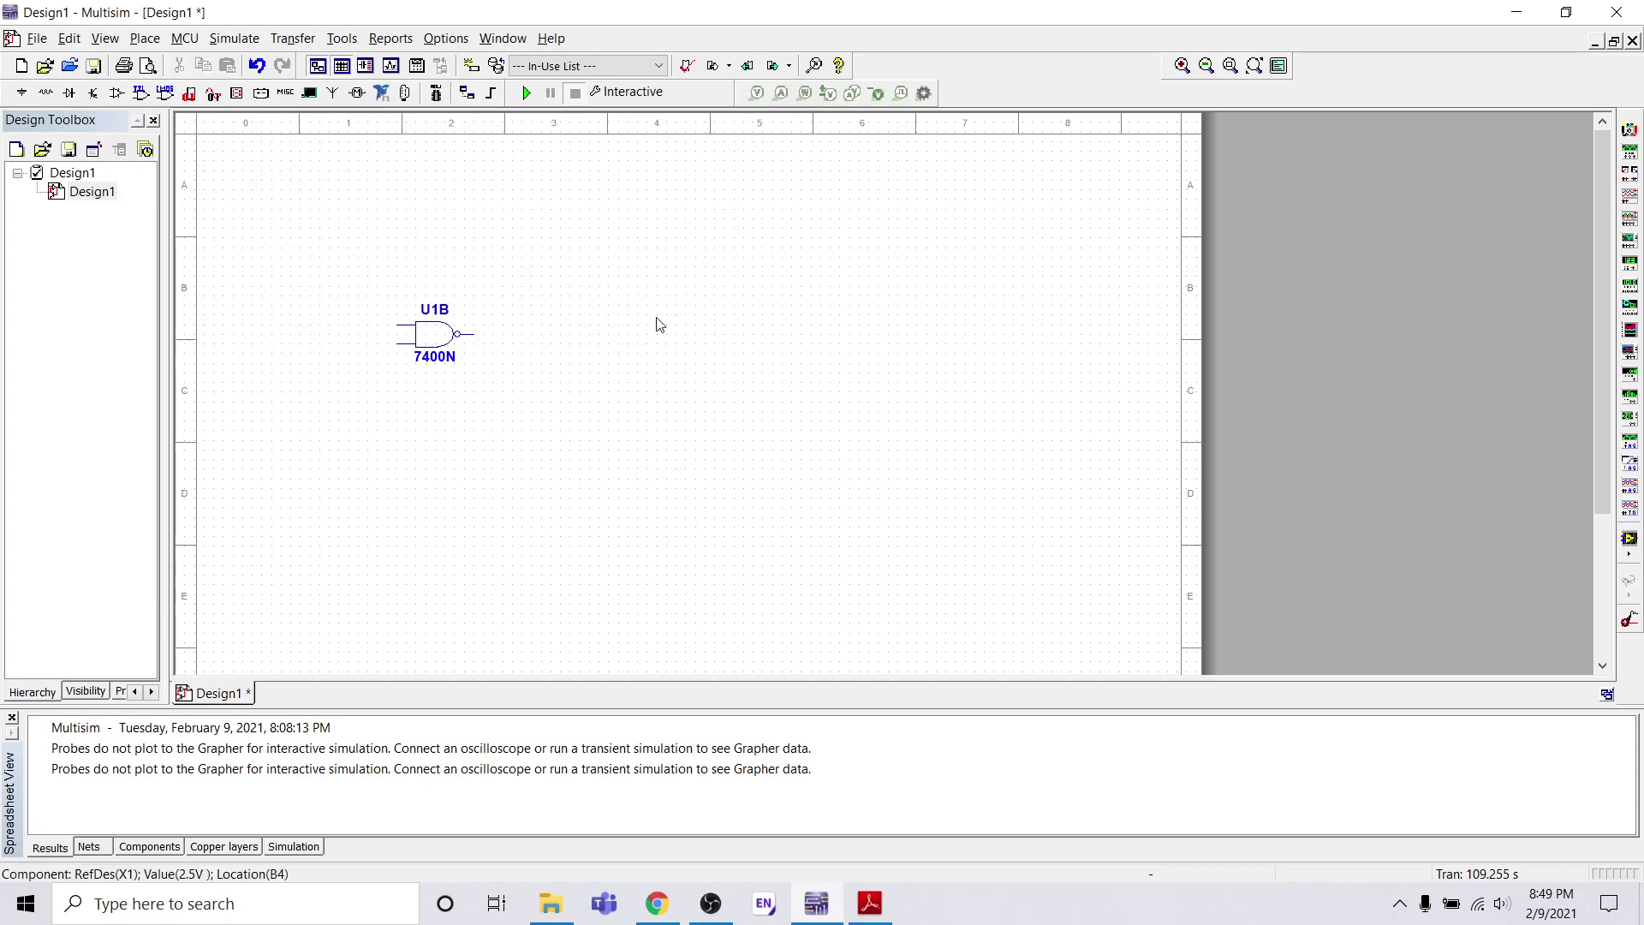
# Select the red digital probe PROBE_DIG_RED from all groups for placement
pyautogui.click(139, 93)
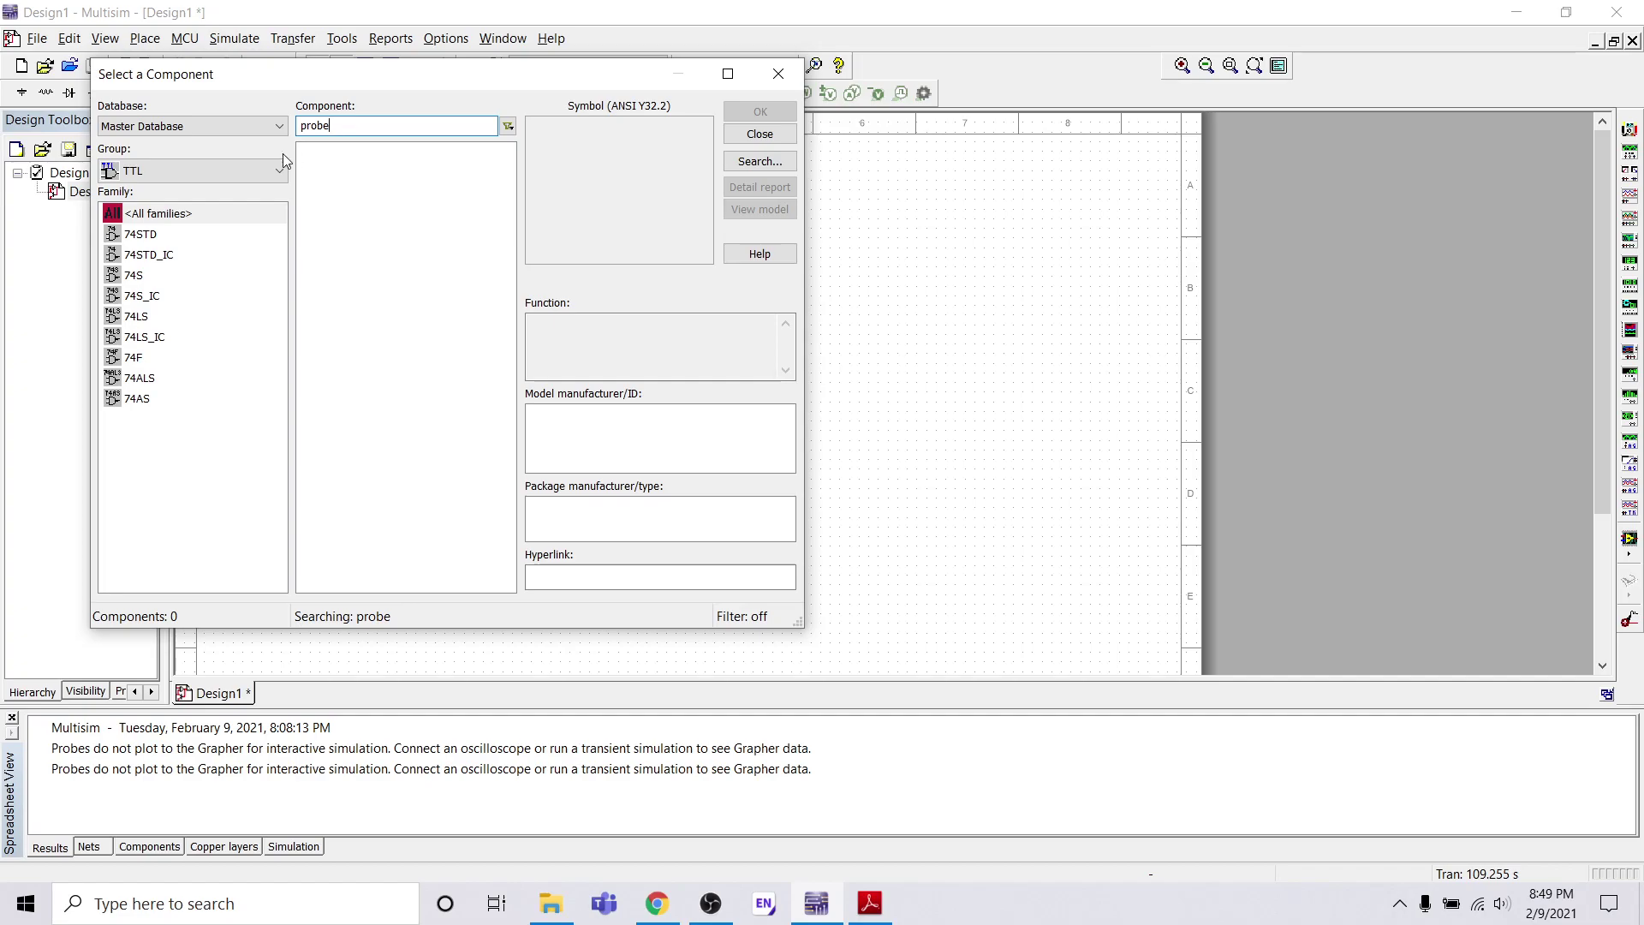
pyautogui.click(150, 172)
pyautogui.click(155, 193)
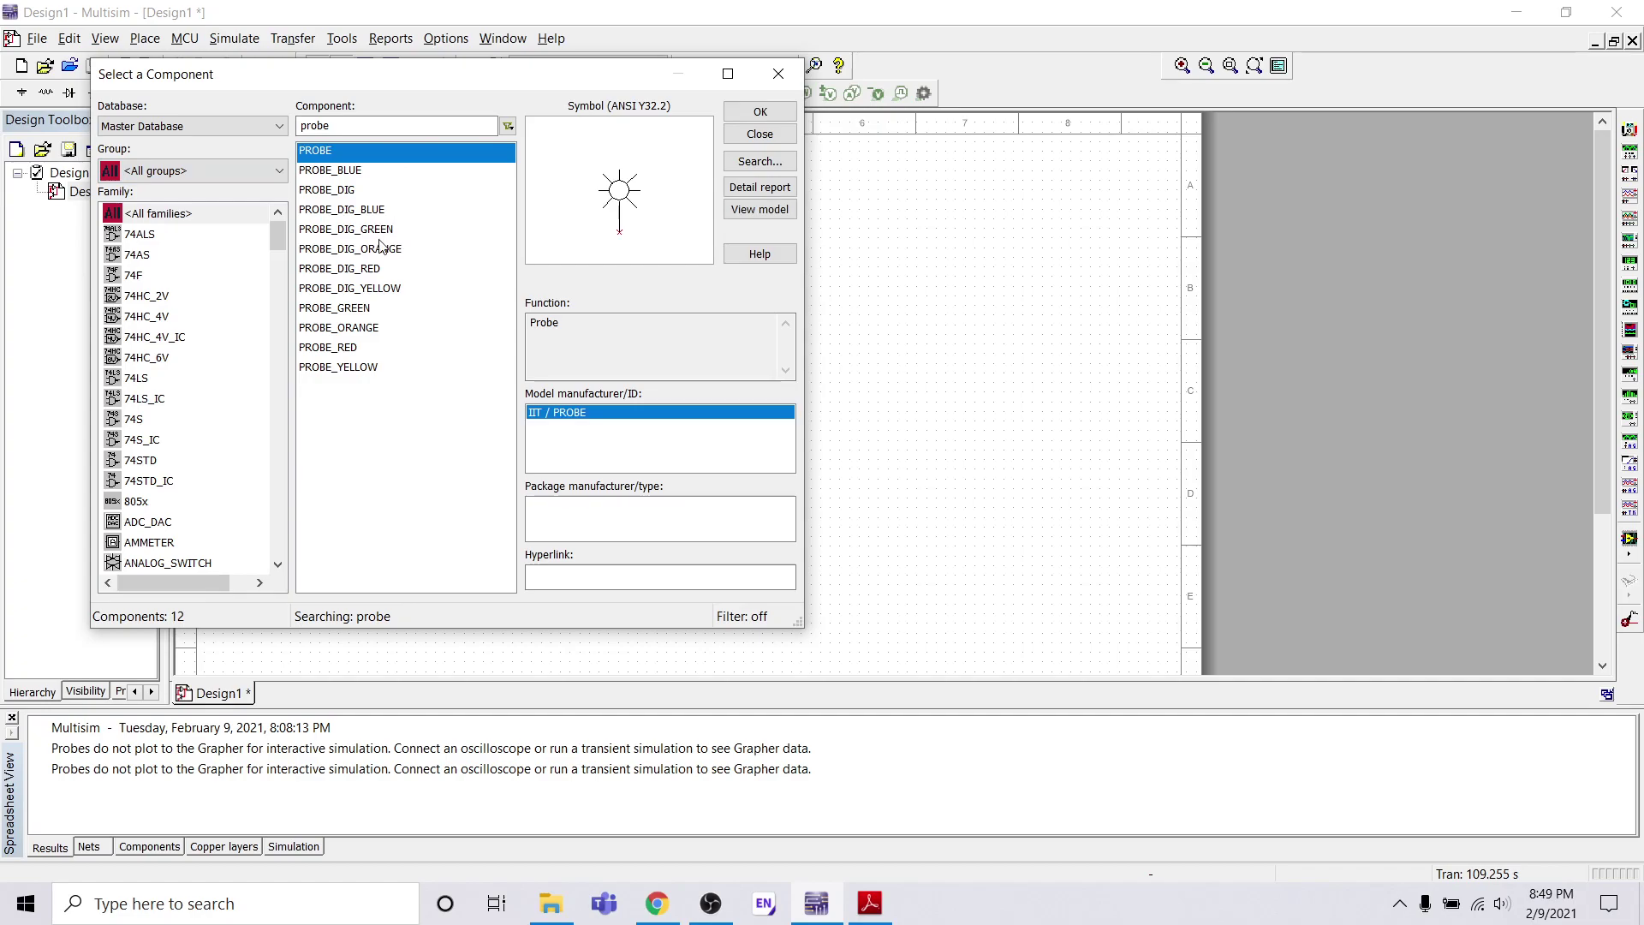
pyautogui.click(366, 270)
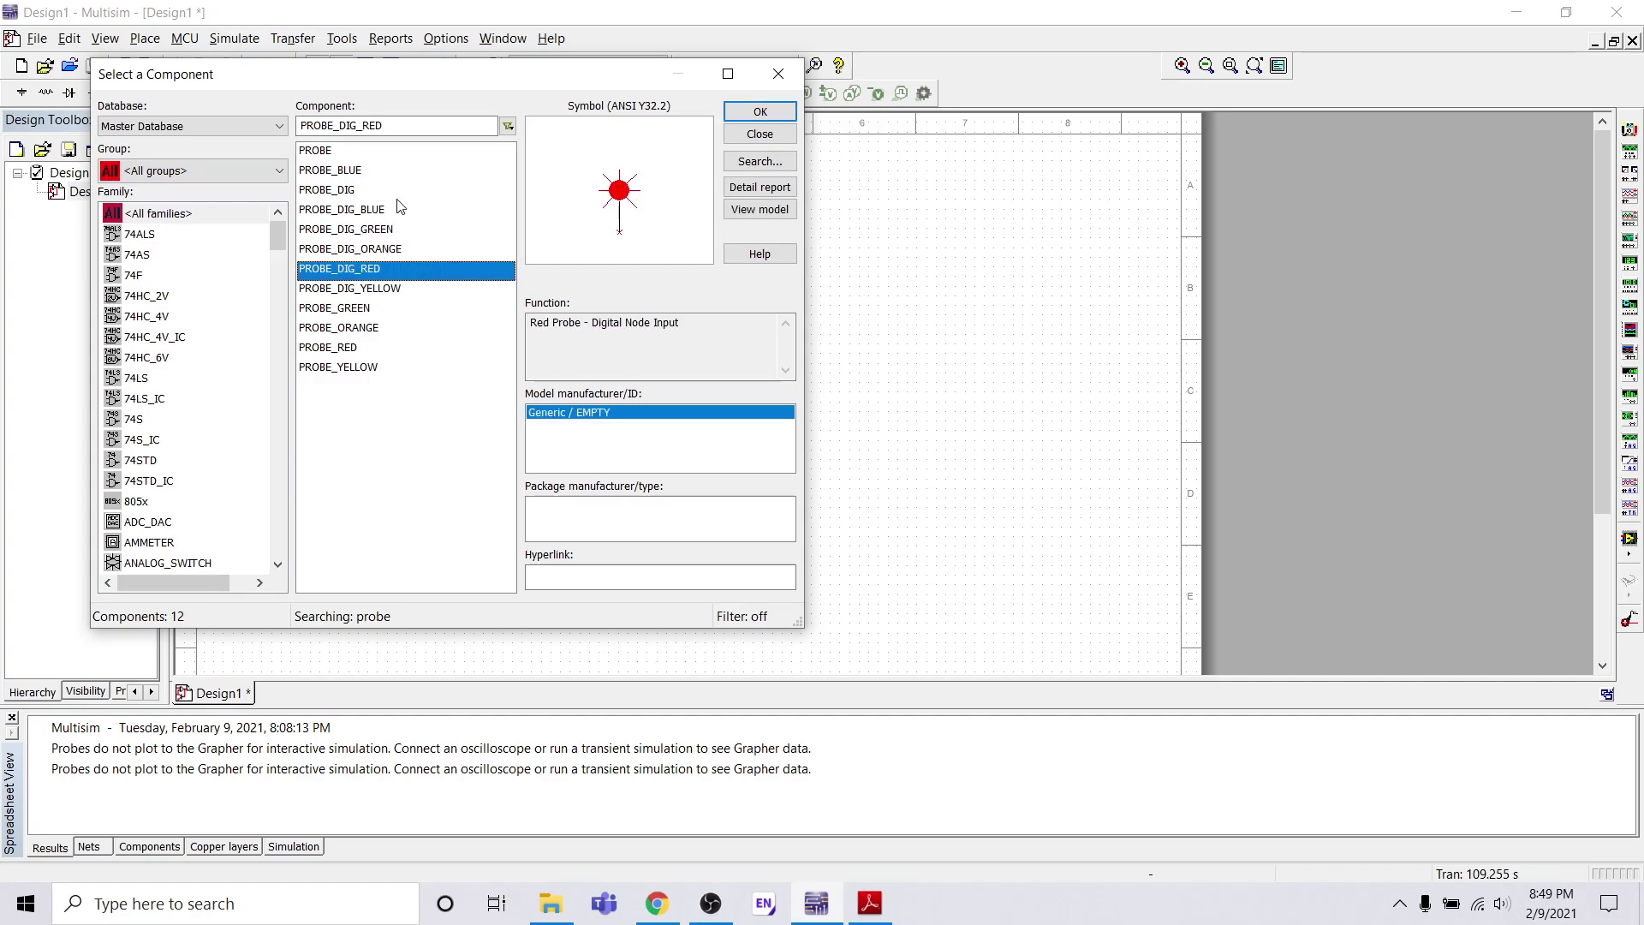
pyautogui.click(758, 112)
pyautogui.press('Escape')
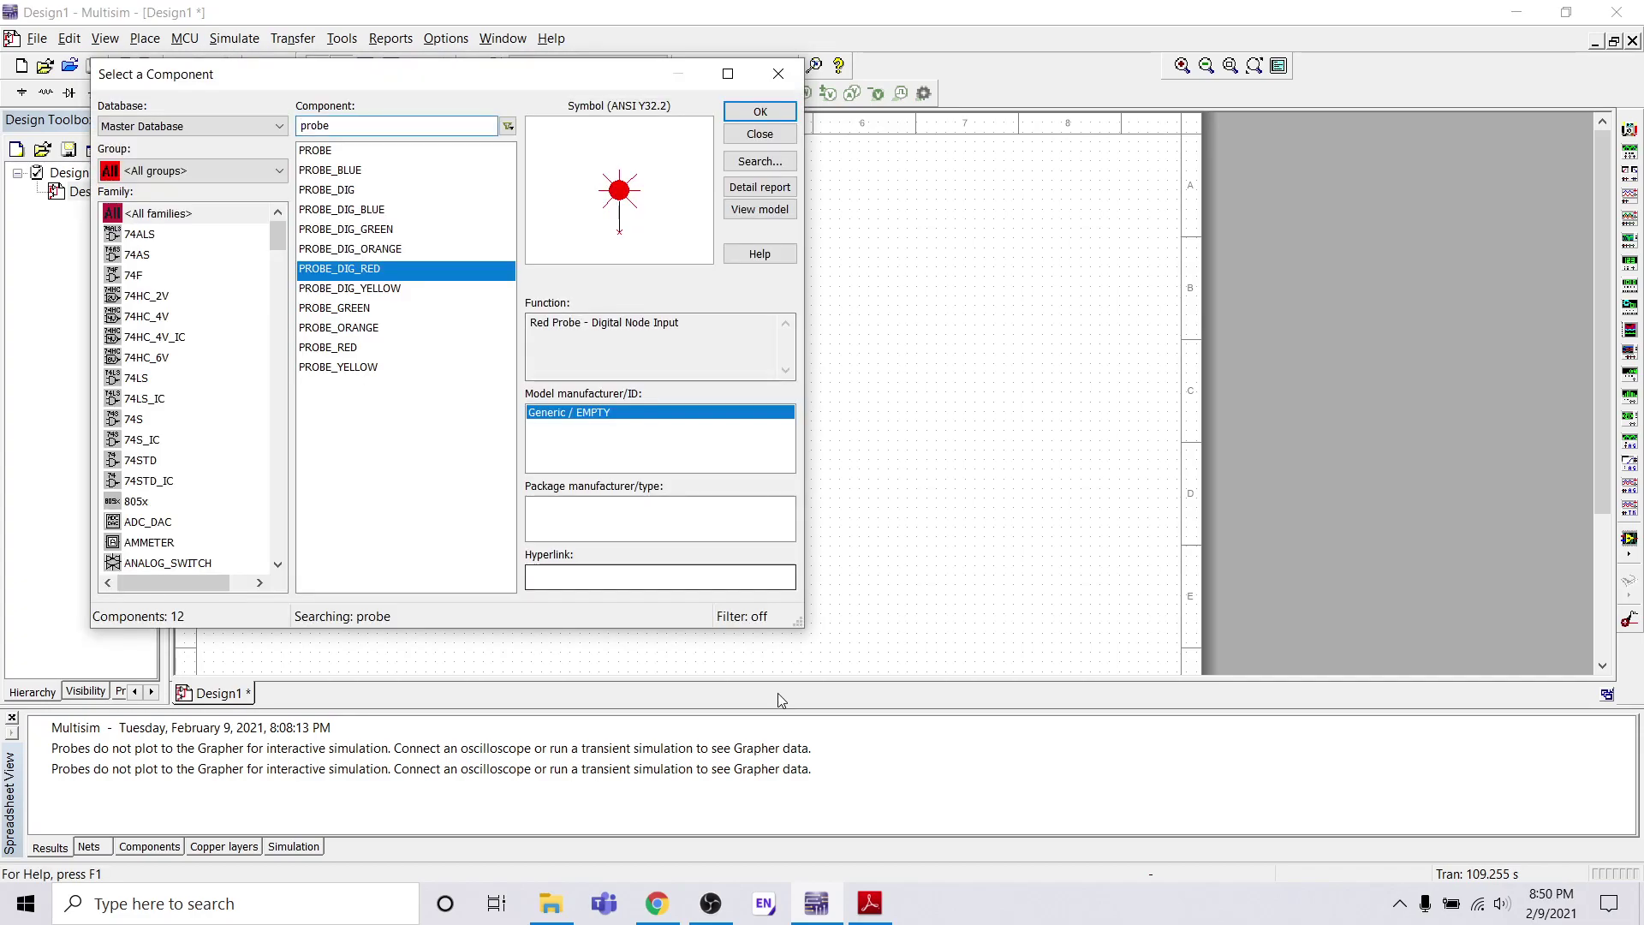
# Review the NAND truth table in the lab PDF and return to Multisim
pyautogui.click(894, 906)
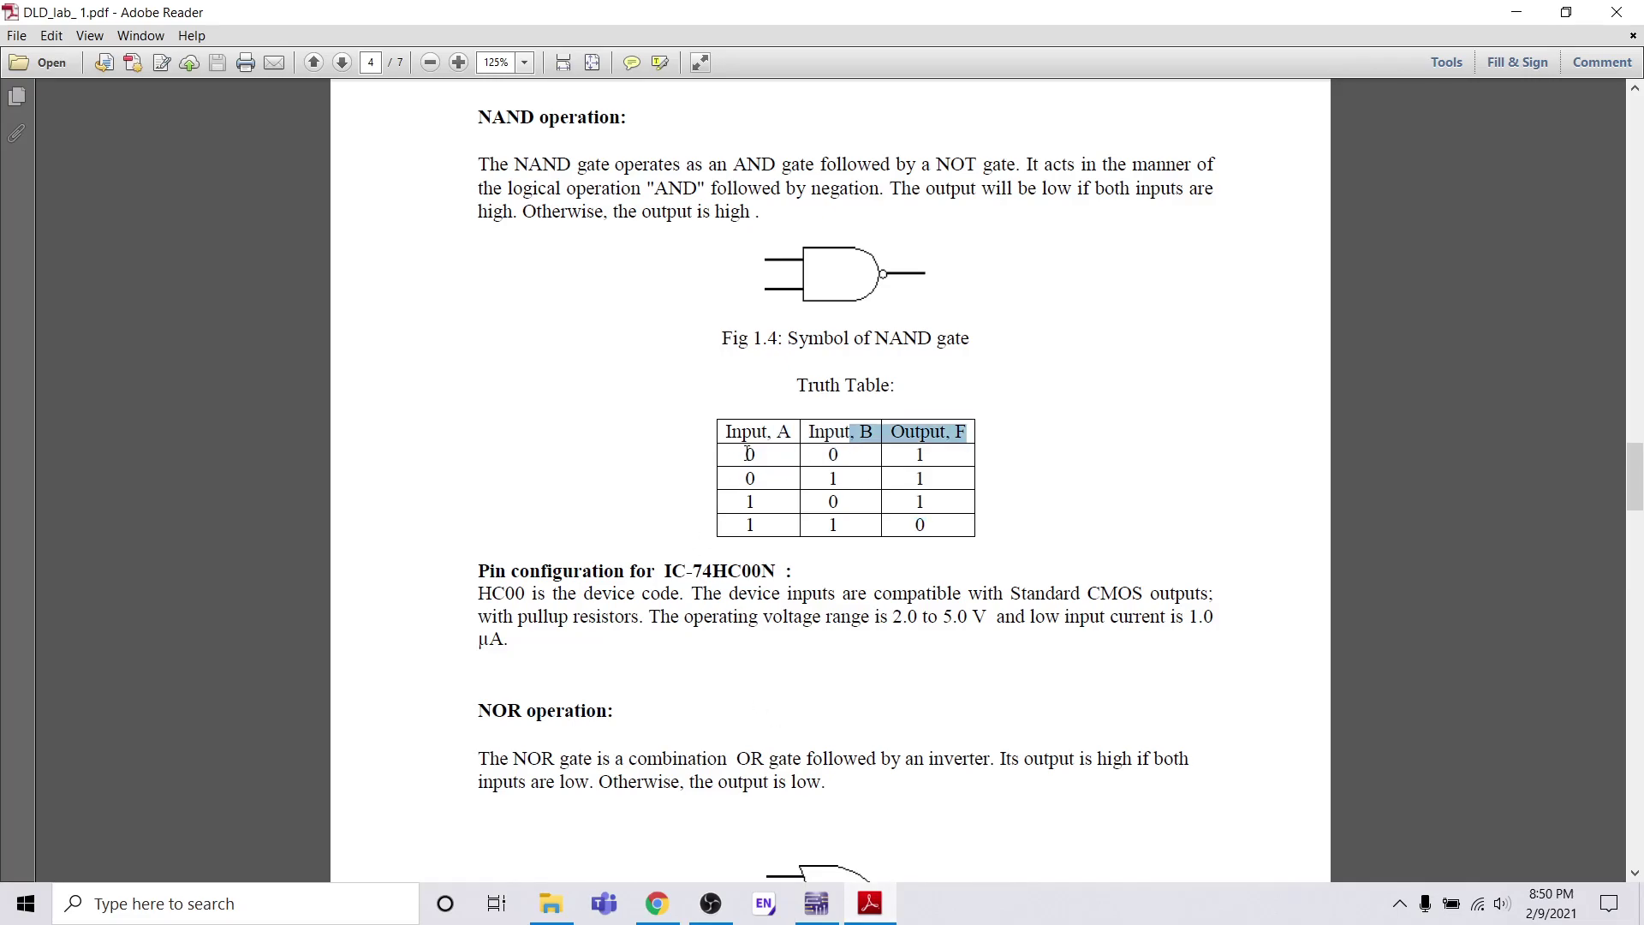
pyautogui.click(821, 463)
pyautogui.click(816, 903)
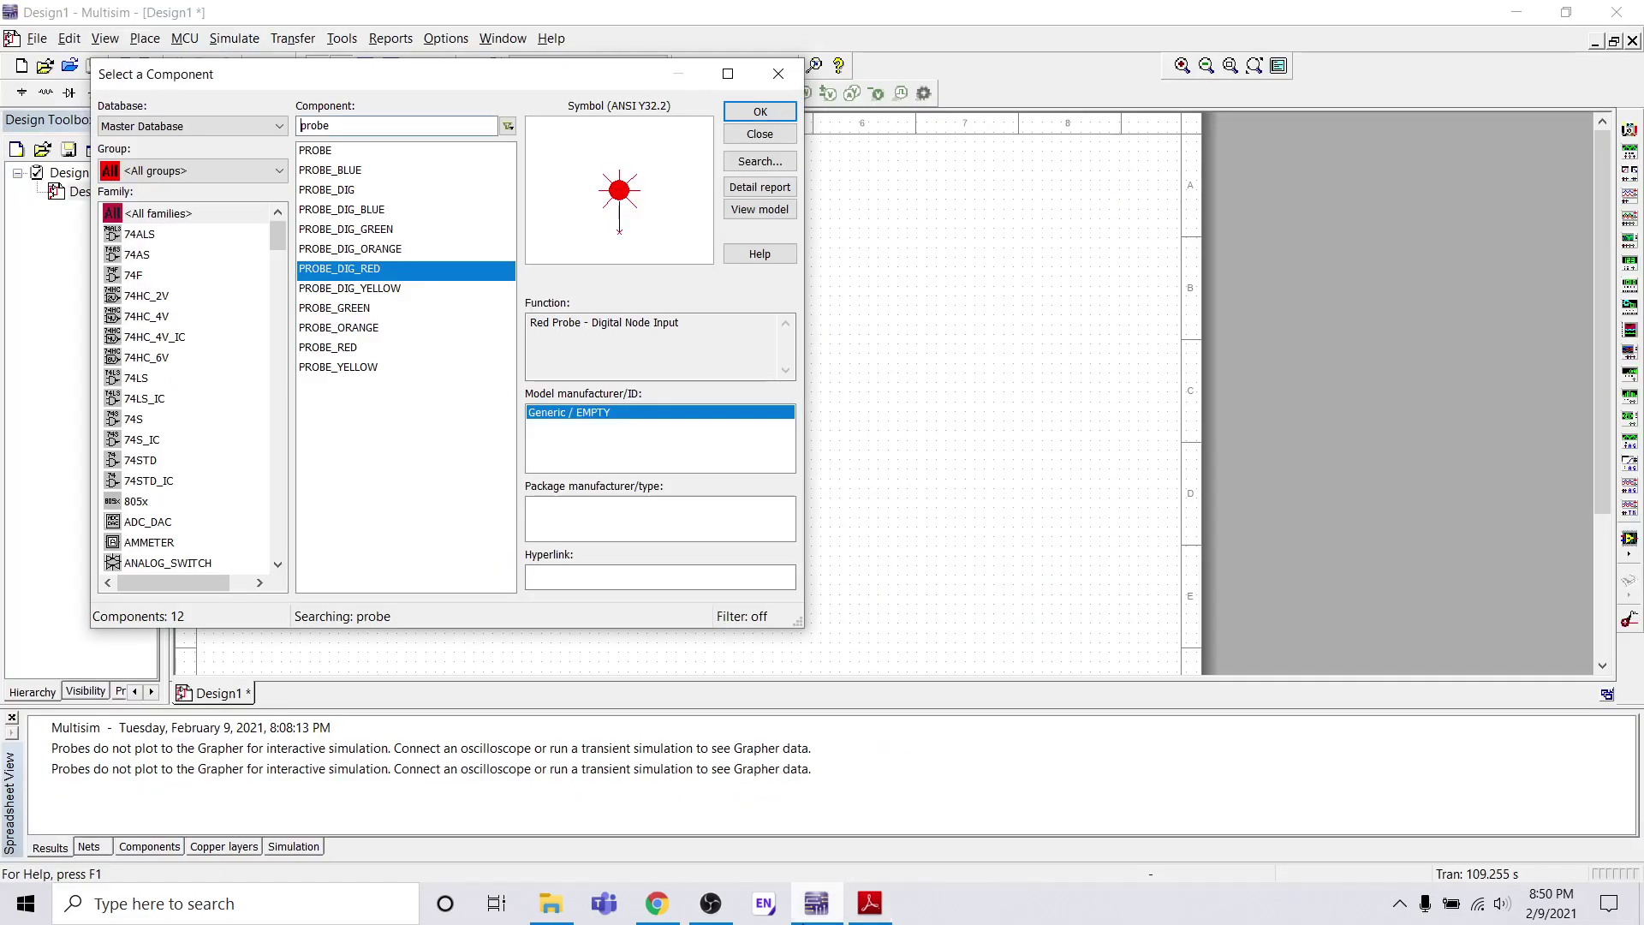
# Search 'inter' and place INTERACTIVE_DIGITAL_CONSTANT U2 to the left of gate U1B
pyautogui.doubleClick(361, 126)
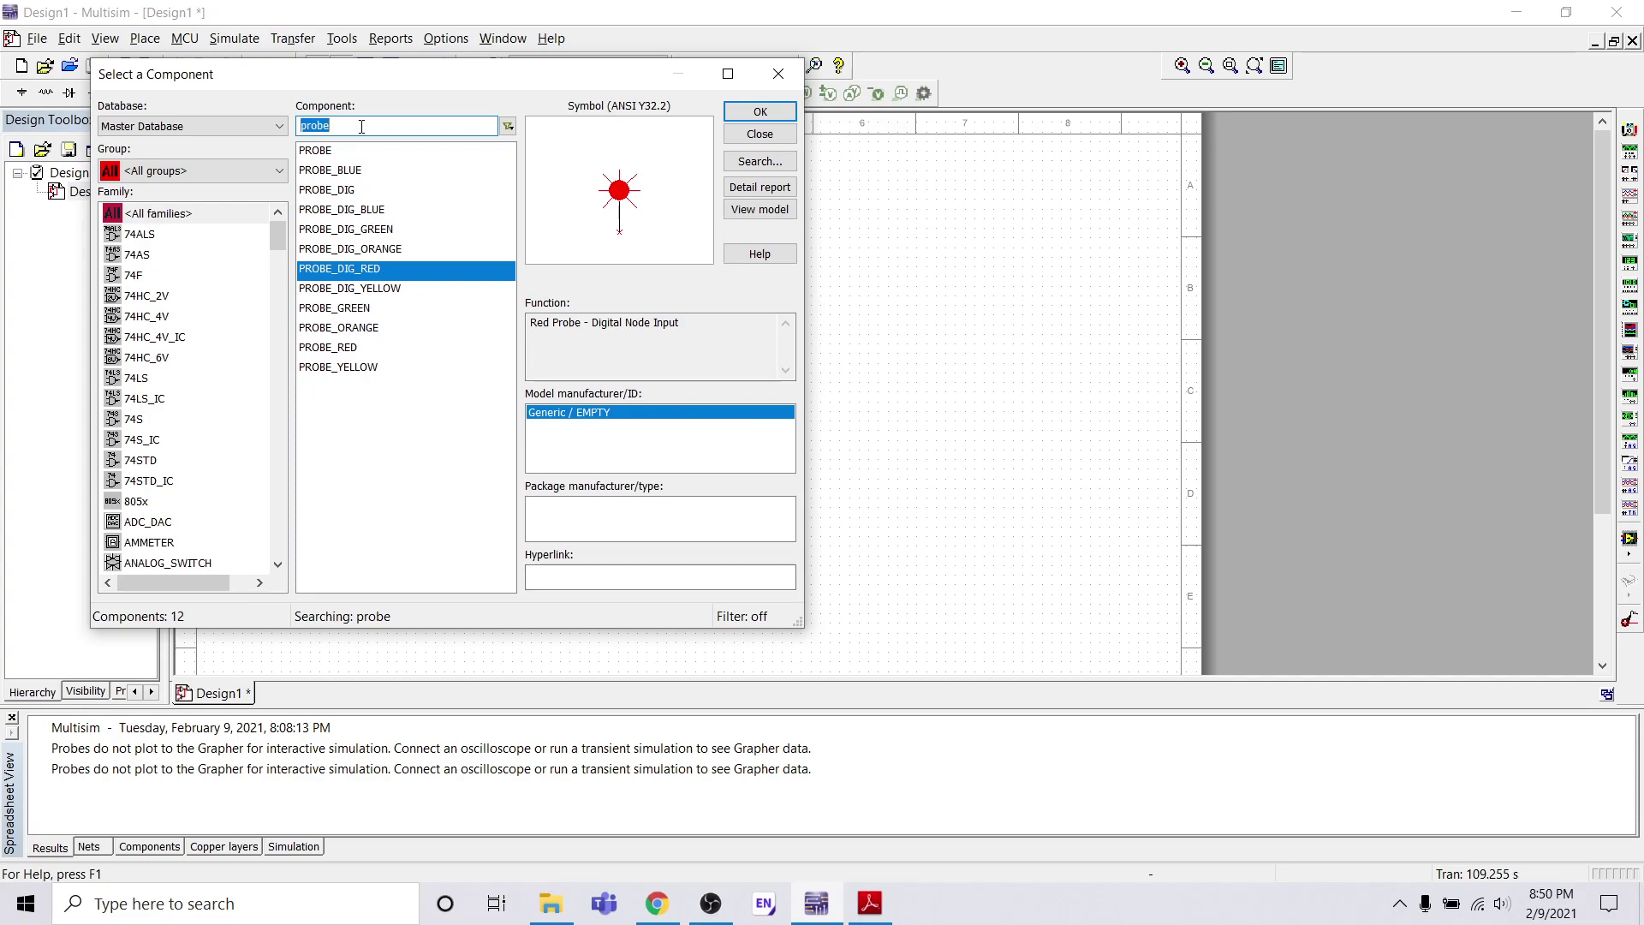
pyautogui.write('in')
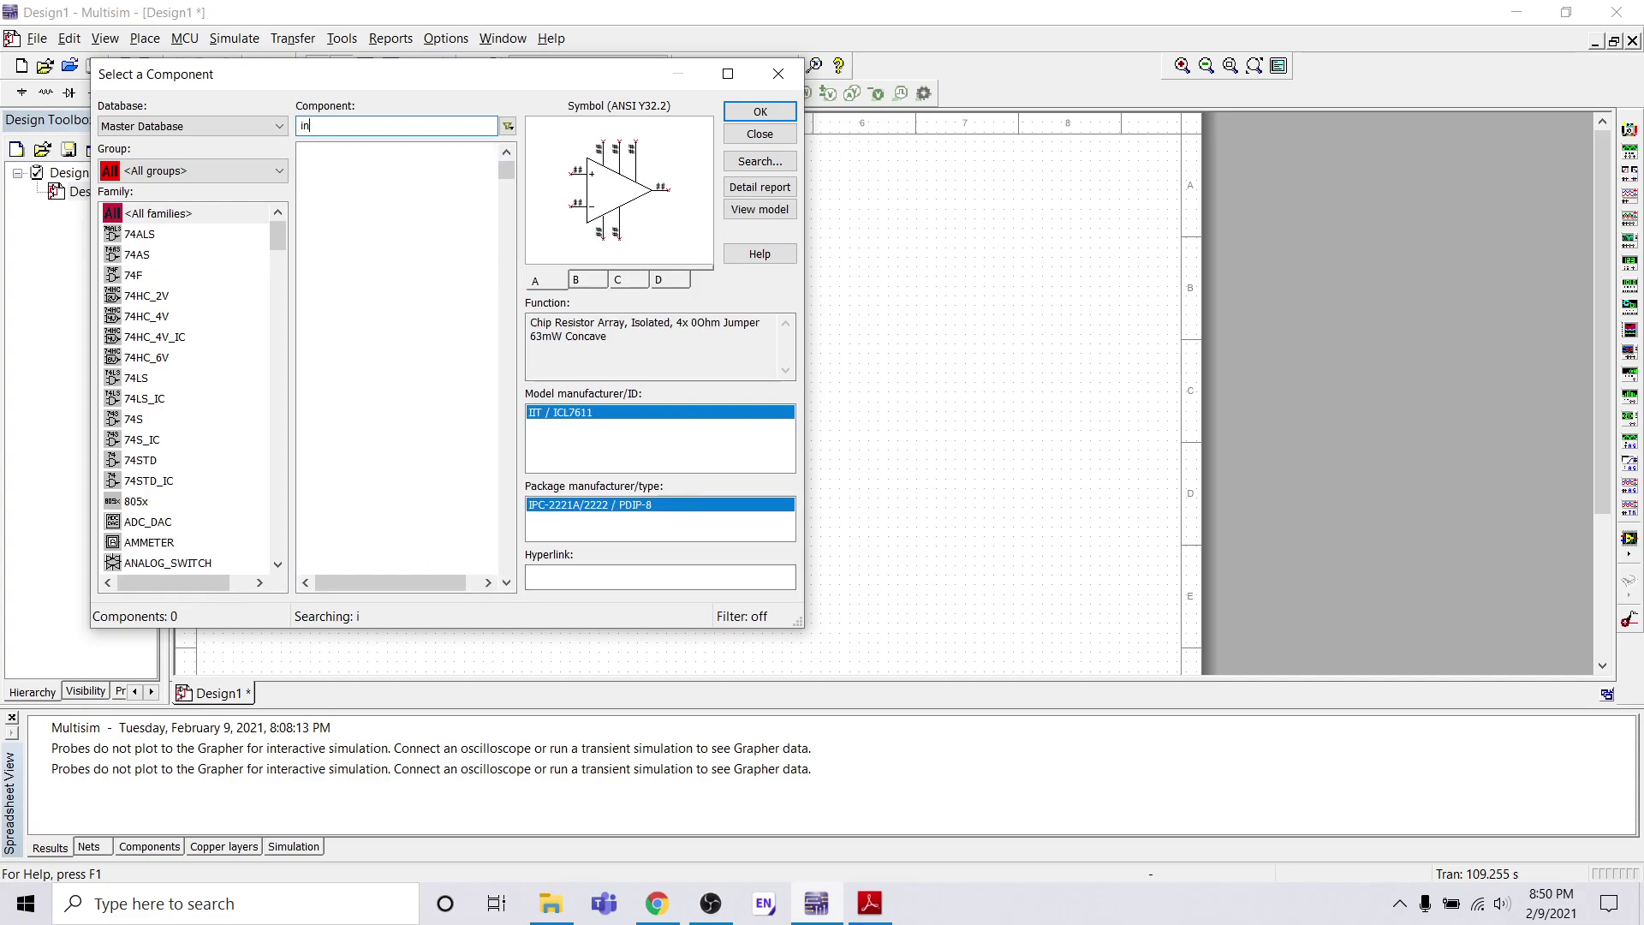
pyautogui.write('ter')
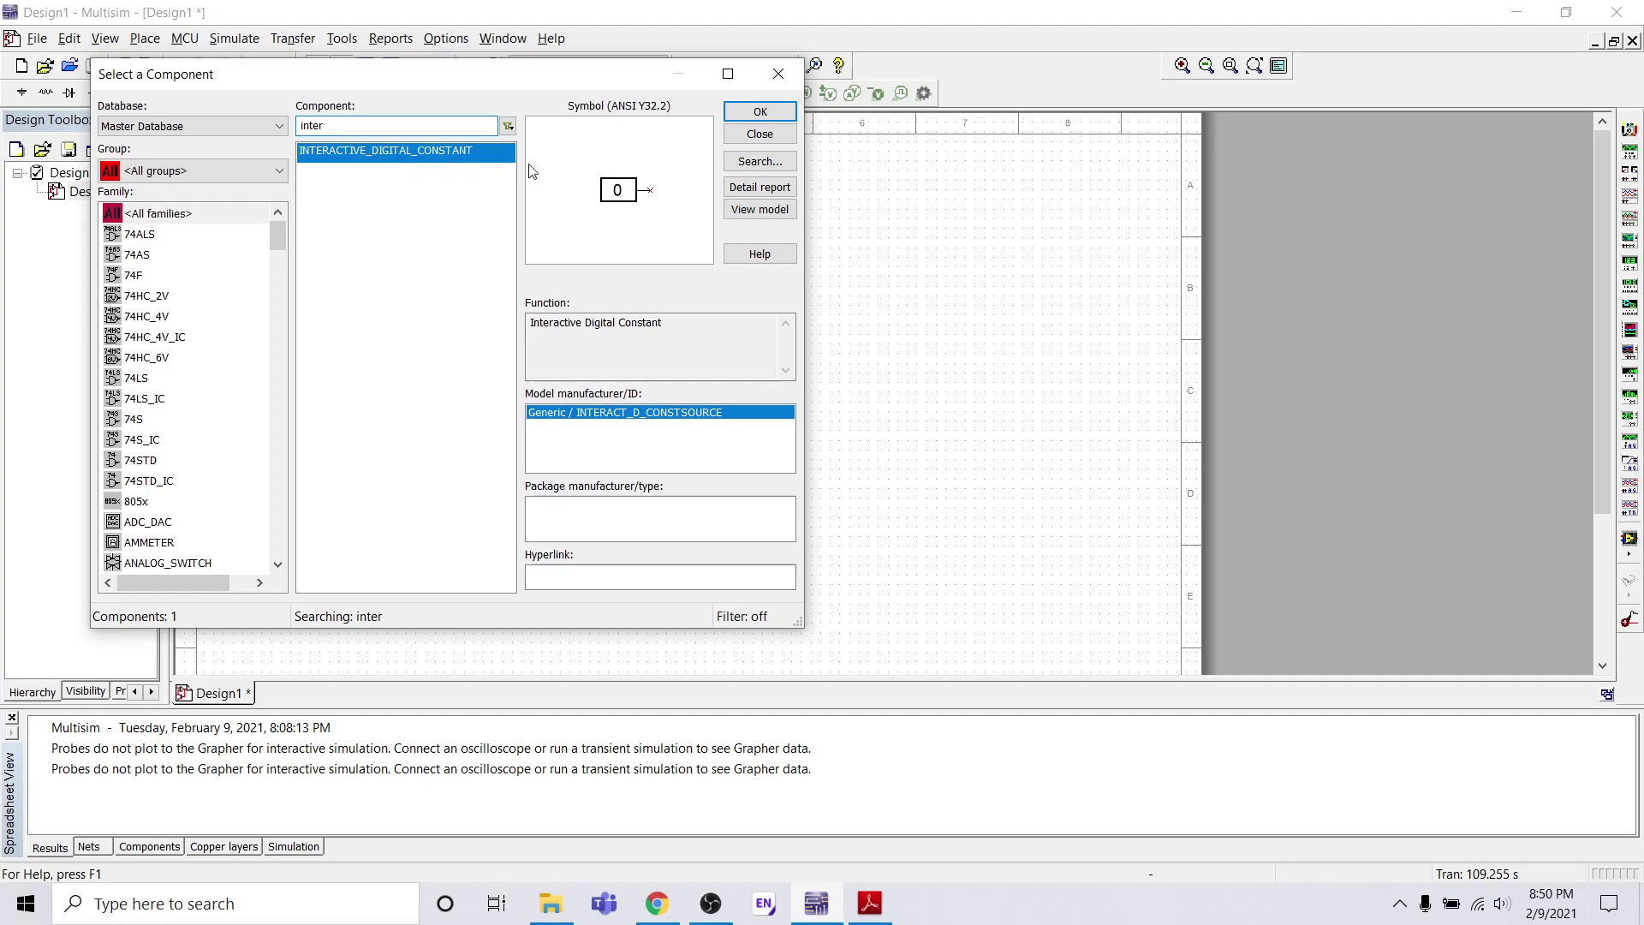
pyautogui.click(764, 119)
pyautogui.click(351, 326)
pyautogui.click(759, 115)
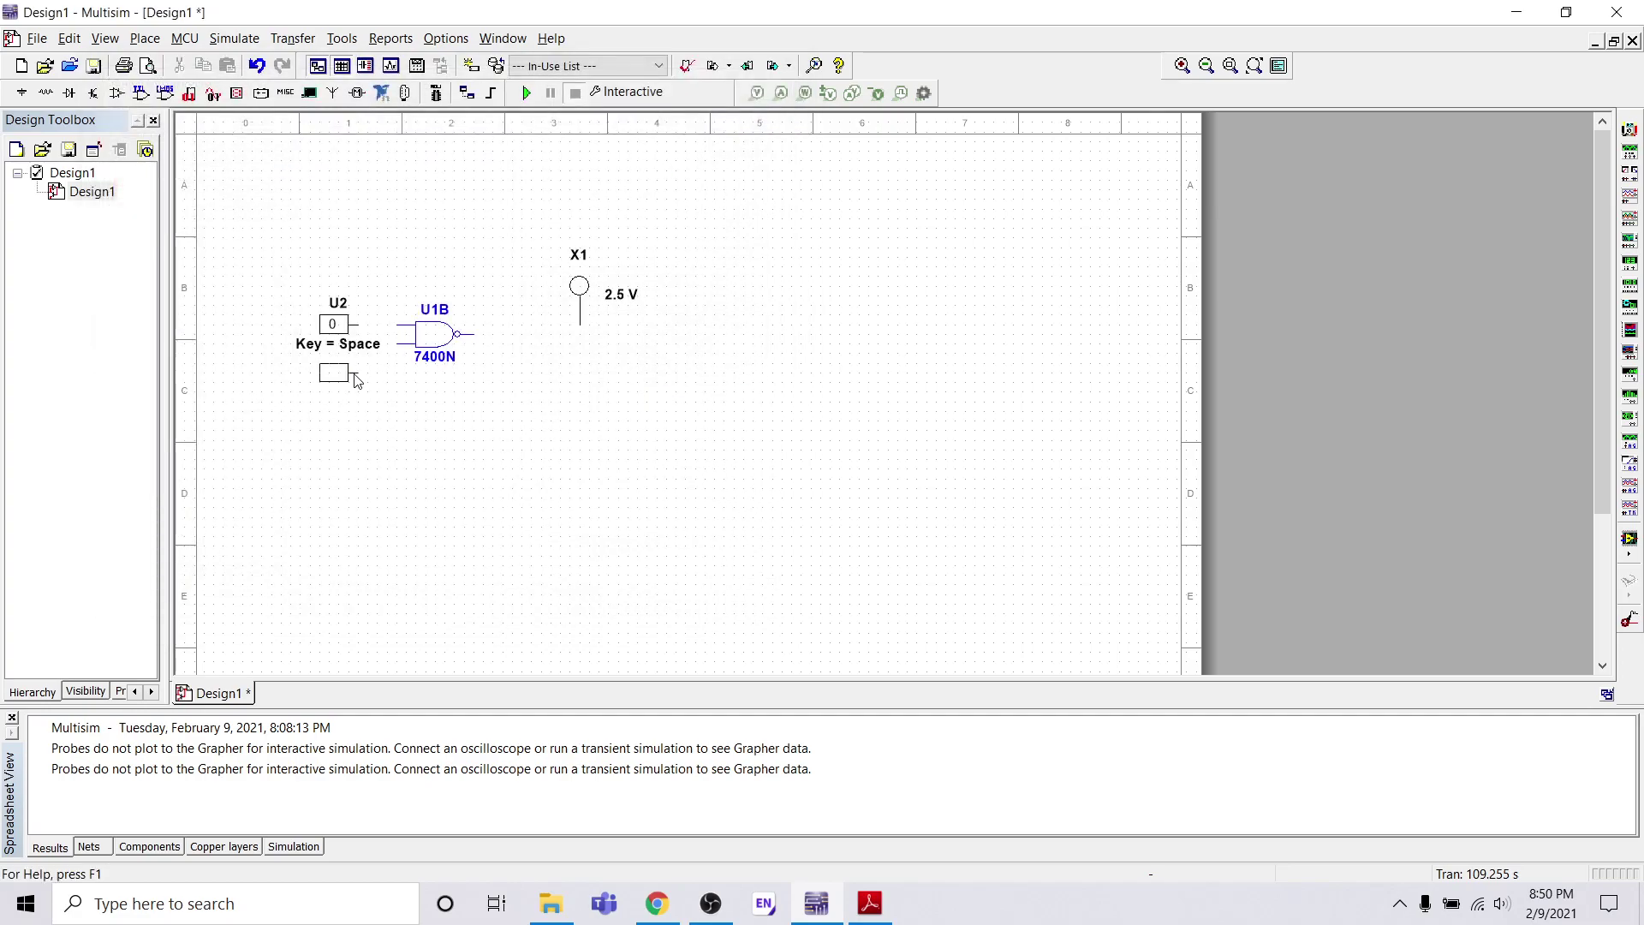
# Place second constant U3 below U2 and wire U2 to U1B's upper input
pyautogui.click(356, 382)
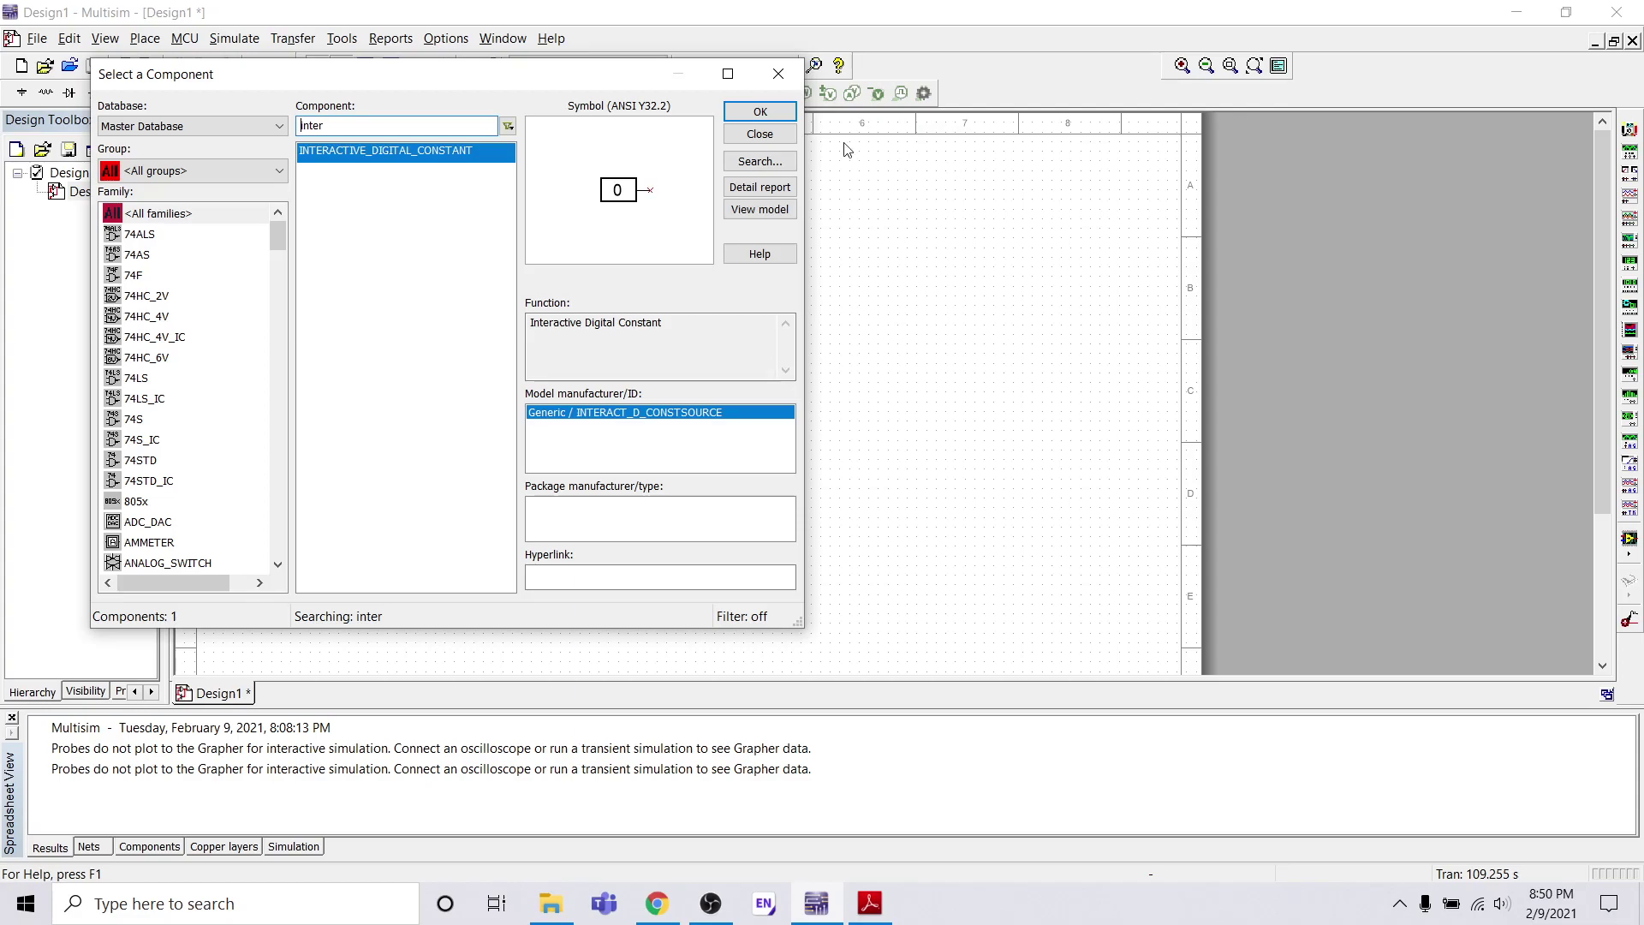
pyautogui.click(759, 134)
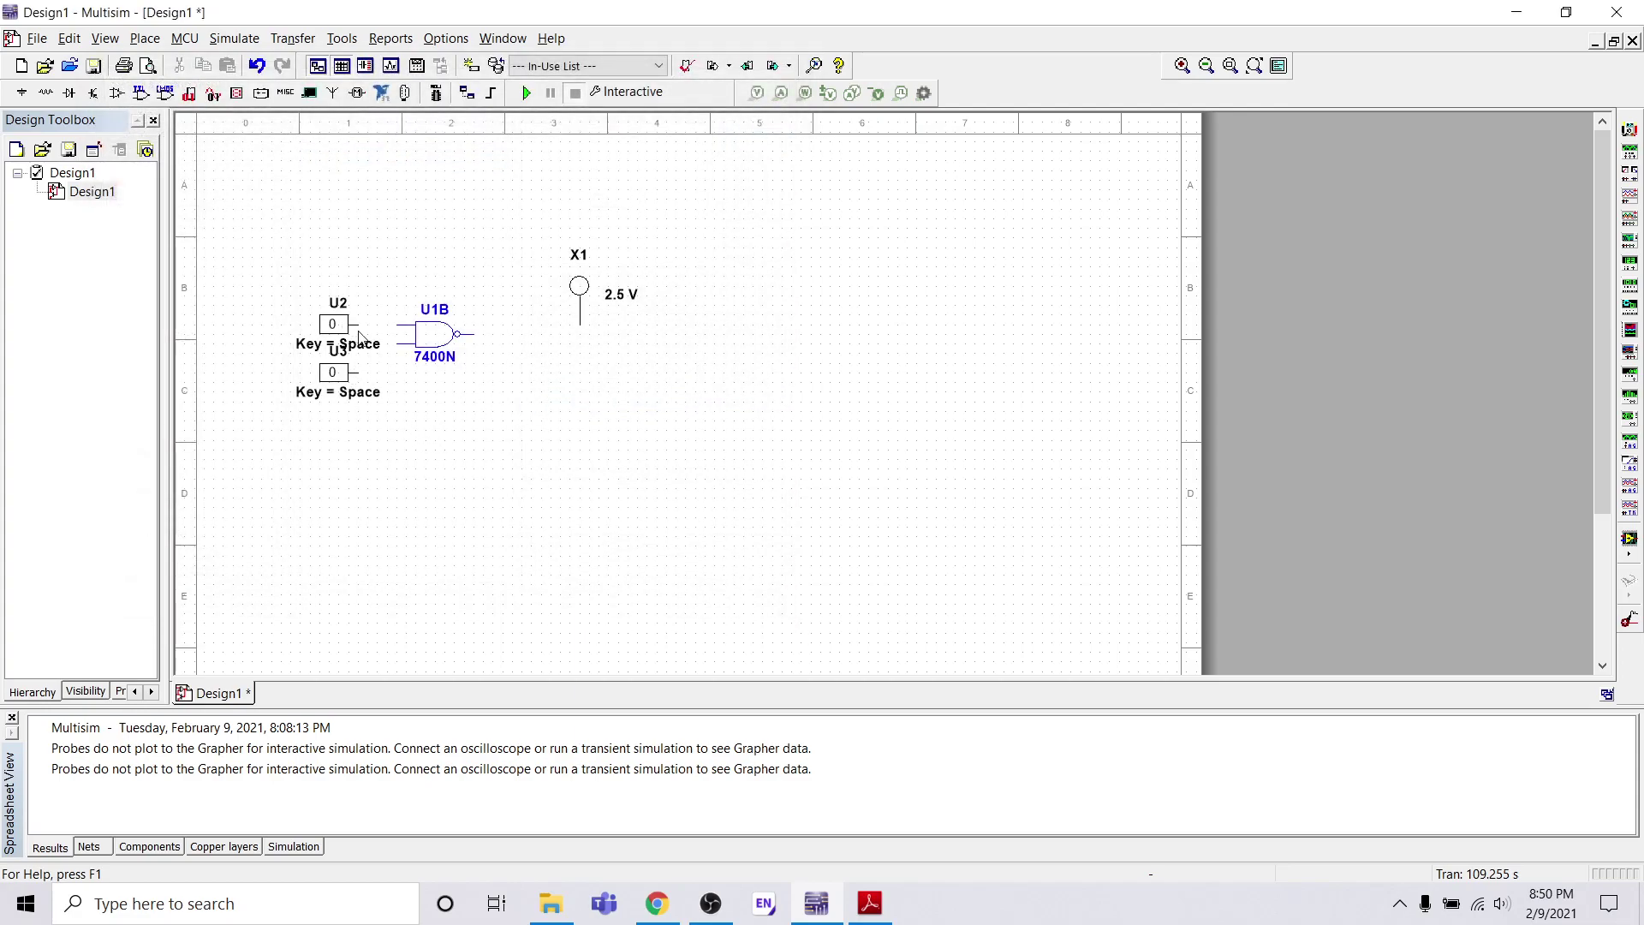
pyautogui.click(410, 328)
pyautogui.click(353, 324)
# Wire U3 to U1B's lower input and the gate output to probe X1, then check the PDF
pyautogui.click(398, 345)
pyautogui.click(470, 334)
pyautogui.click(579, 334)
pyautogui.click(870, 903)
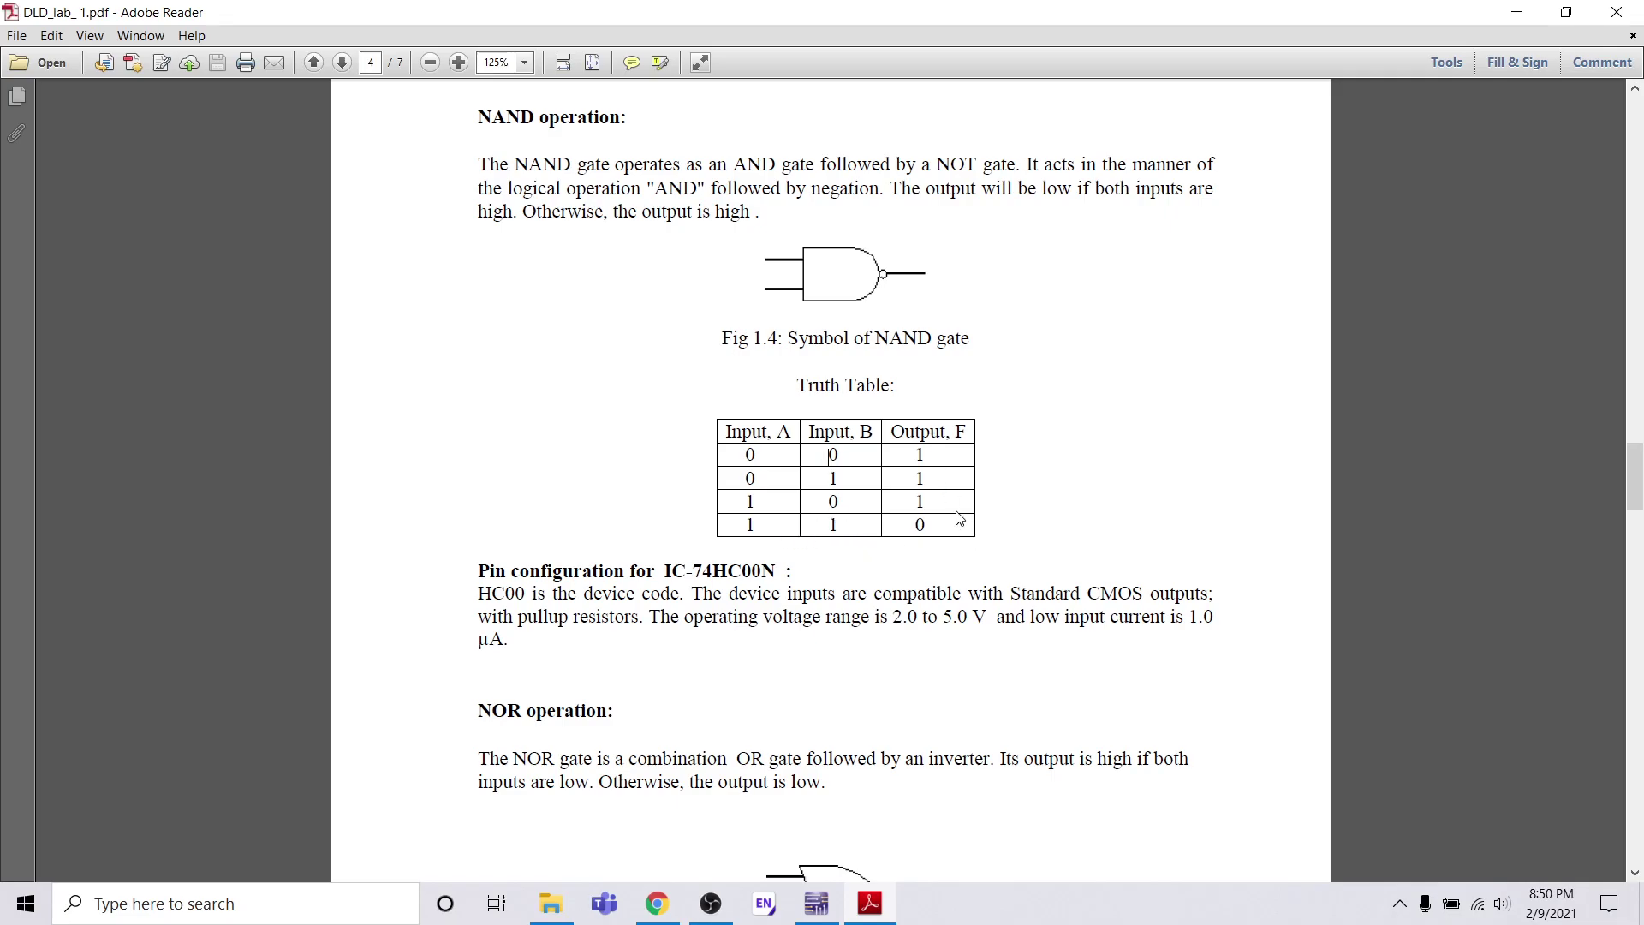
pyautogui.click(816, 903)
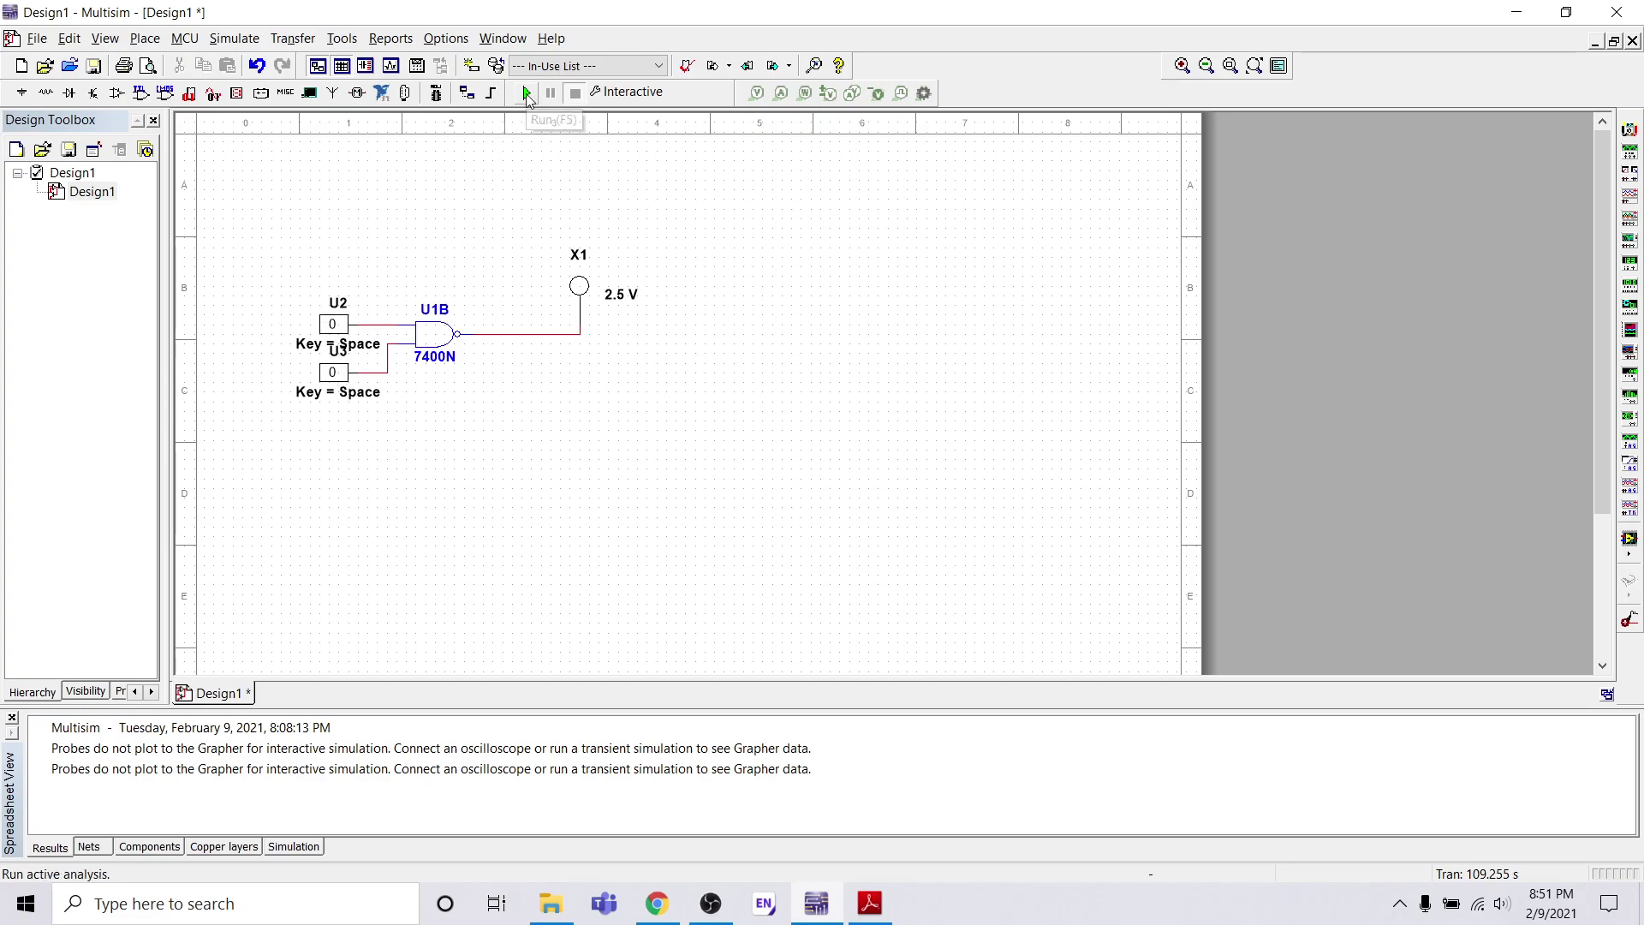
# Run the simulation and toggle the constants to U2 = 1, U3 = 0, lighting probe X1
pyautogui.click(527, 92)
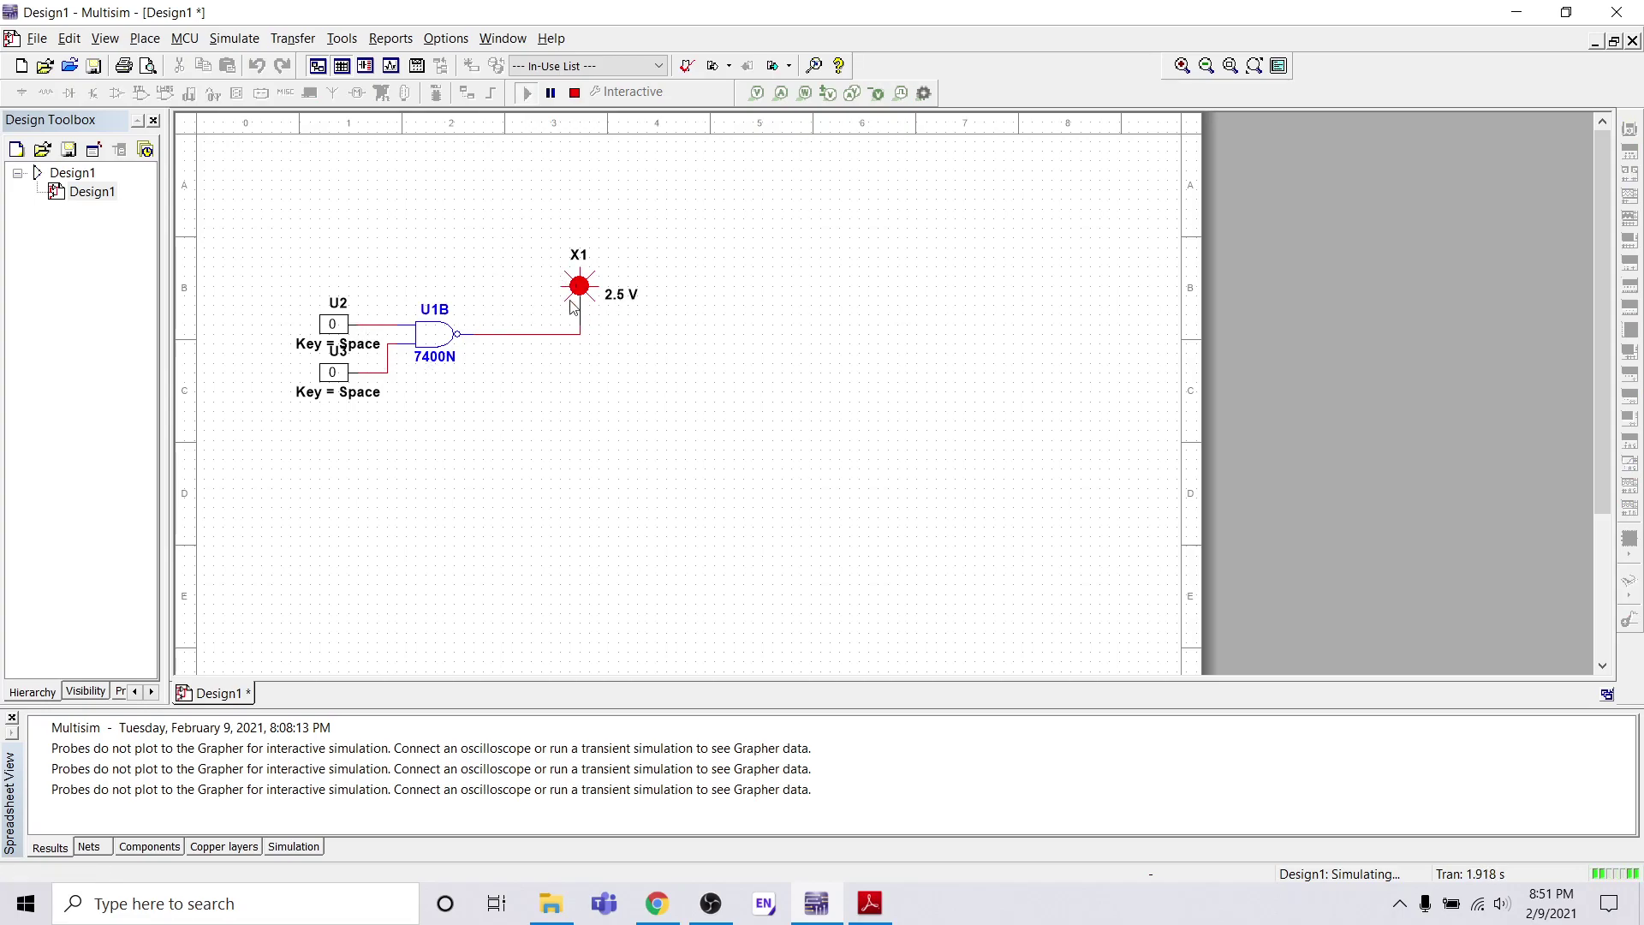
pyautogui.click(341, 378)
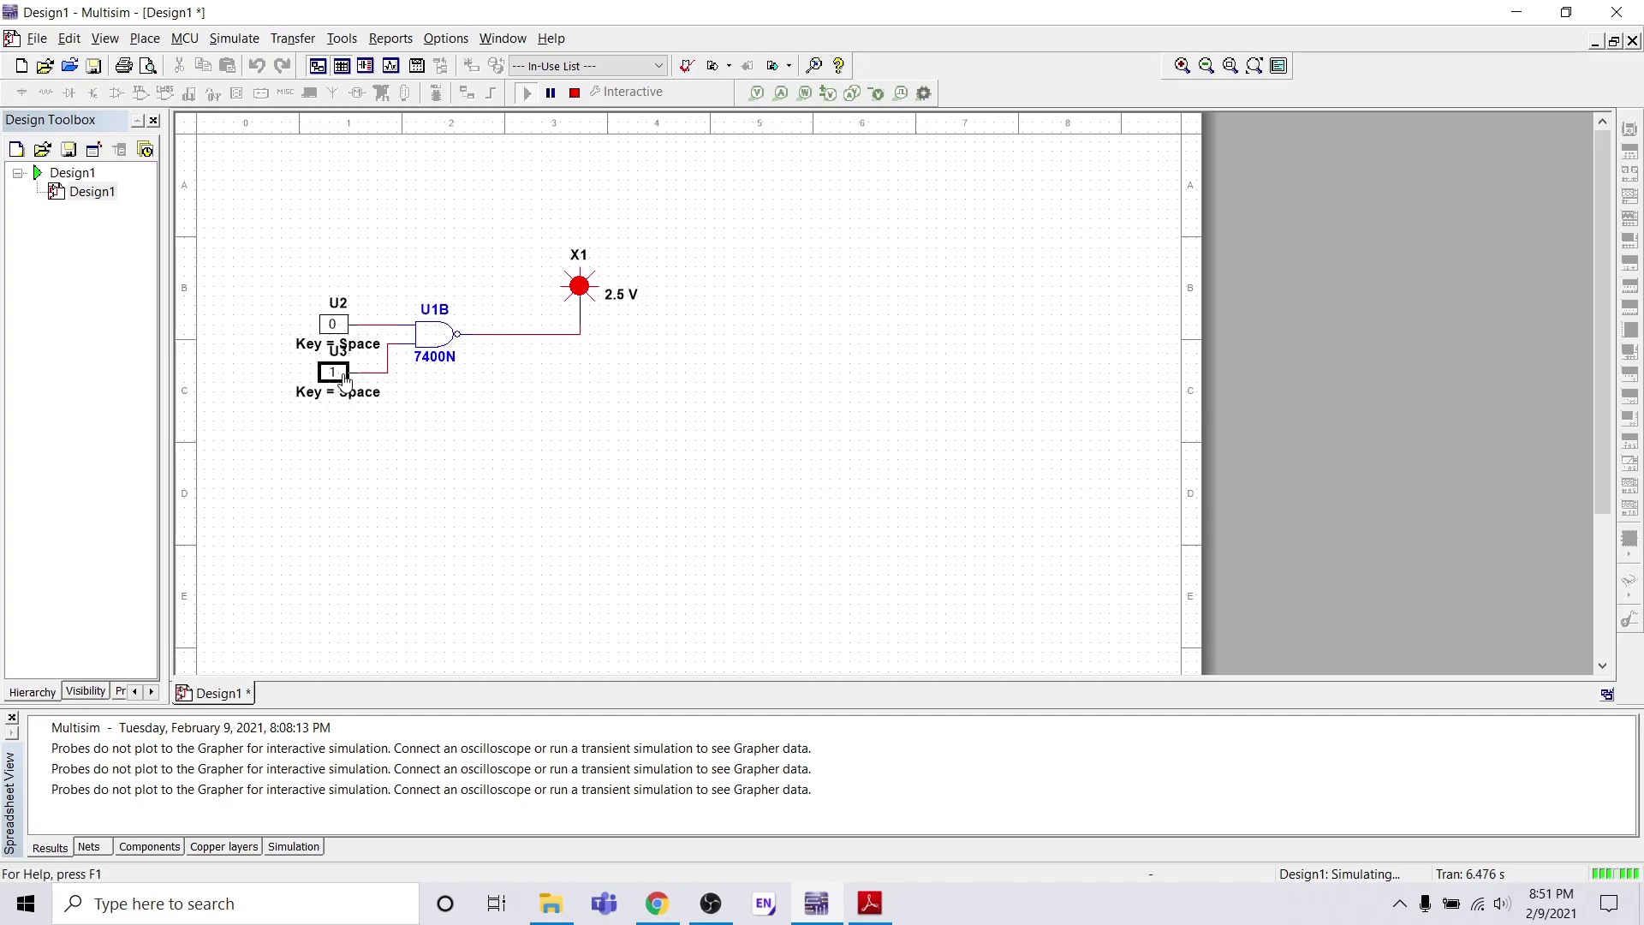
pyautogui.click(336, 326)
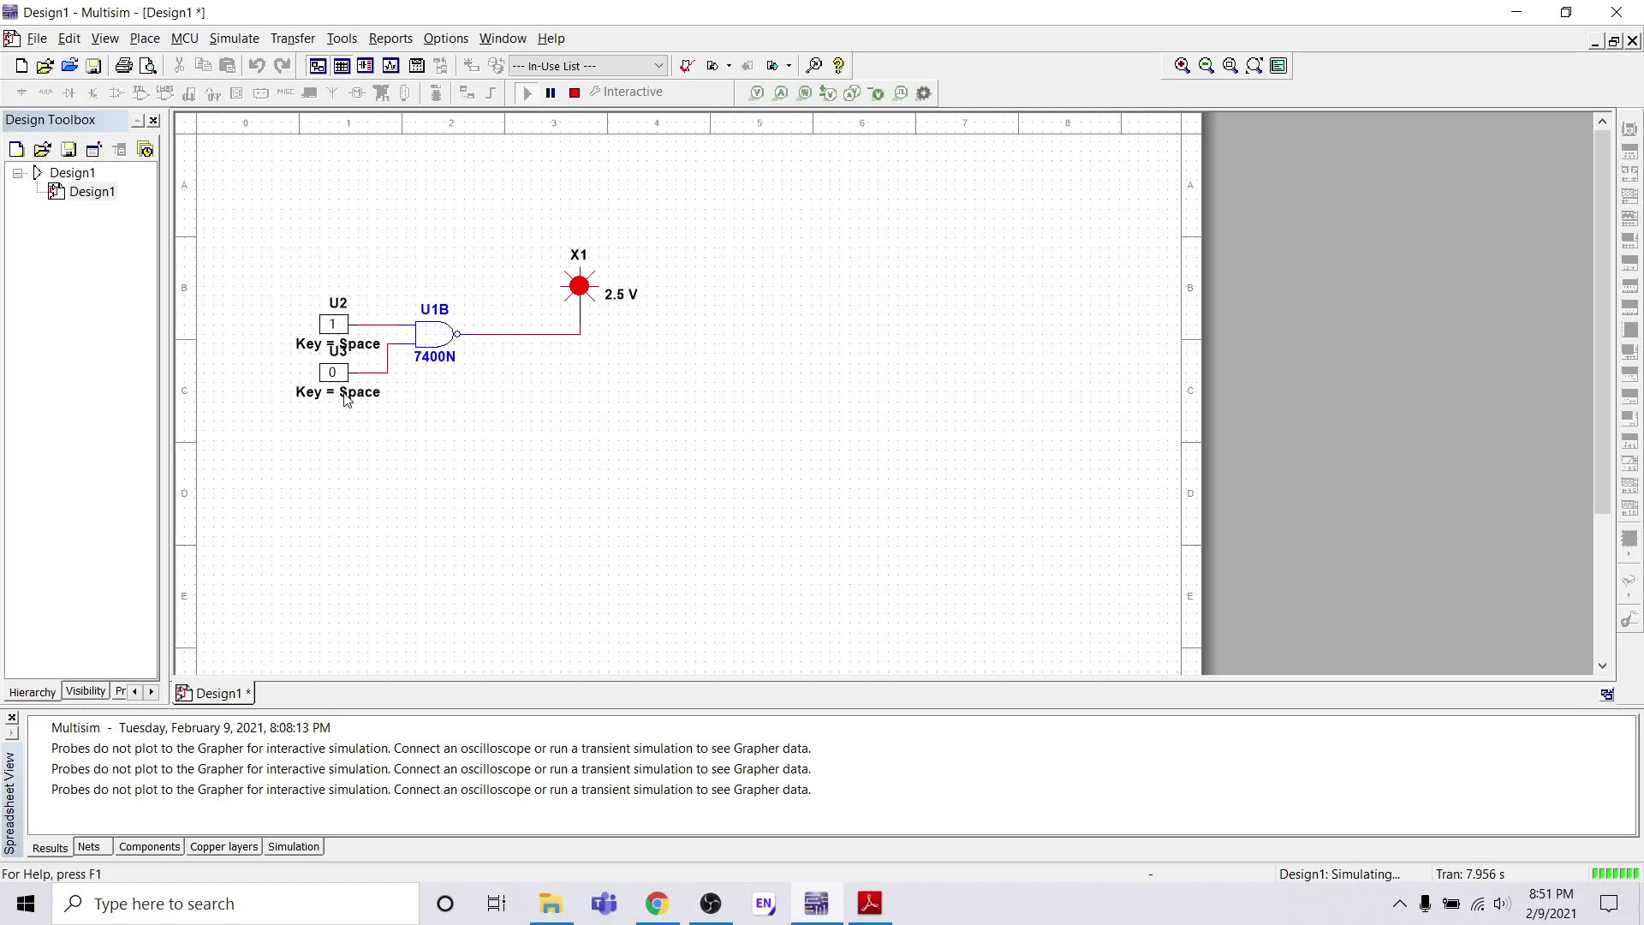